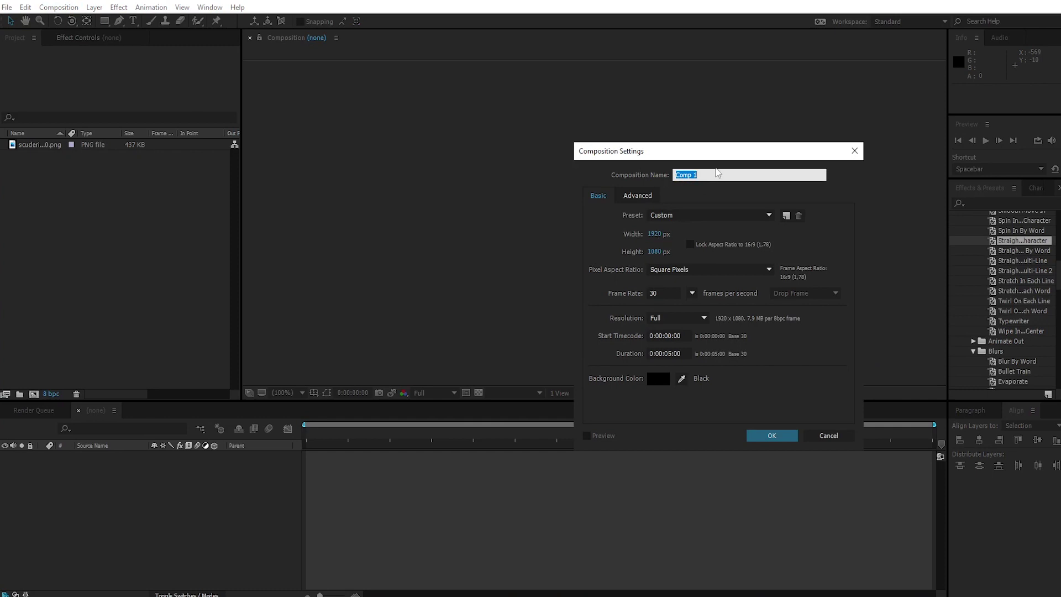
Create a composition named Logo with a width and height of 600 px
type("Logo")
left_click(655, 234)
type("600")
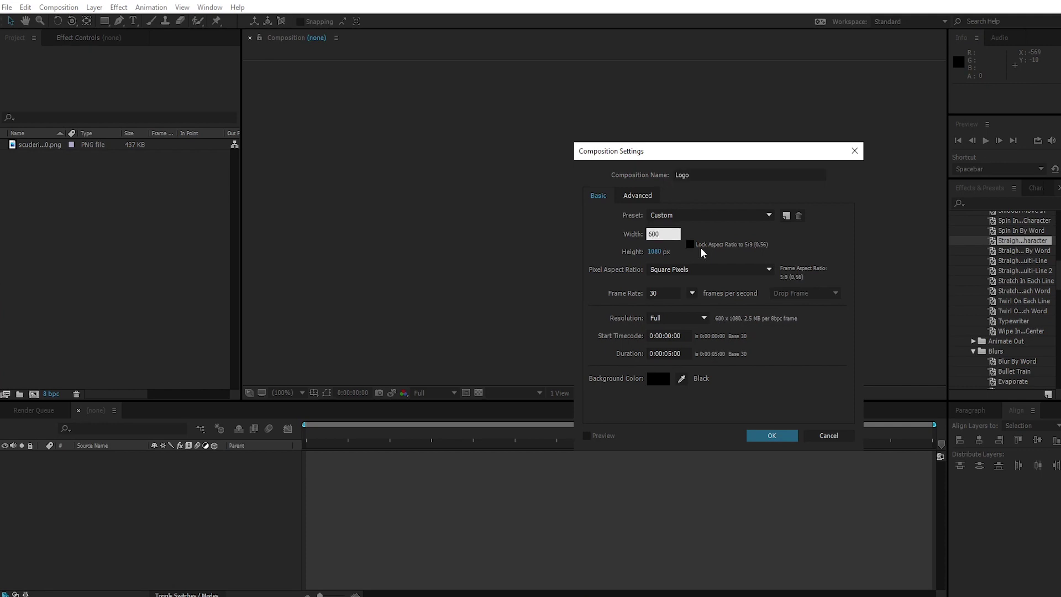
left_click(658, 252)
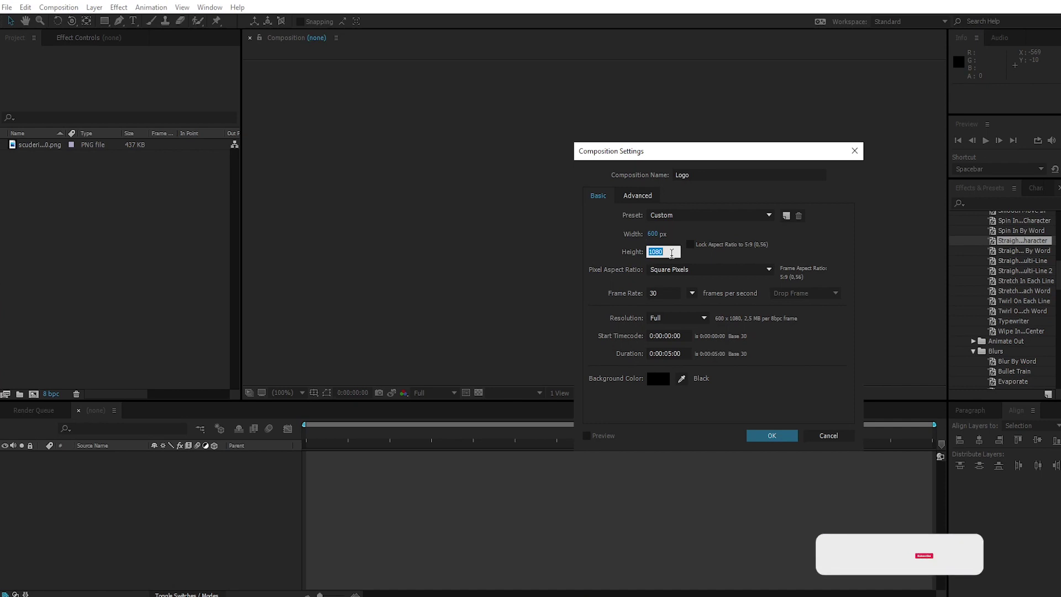
type("600")
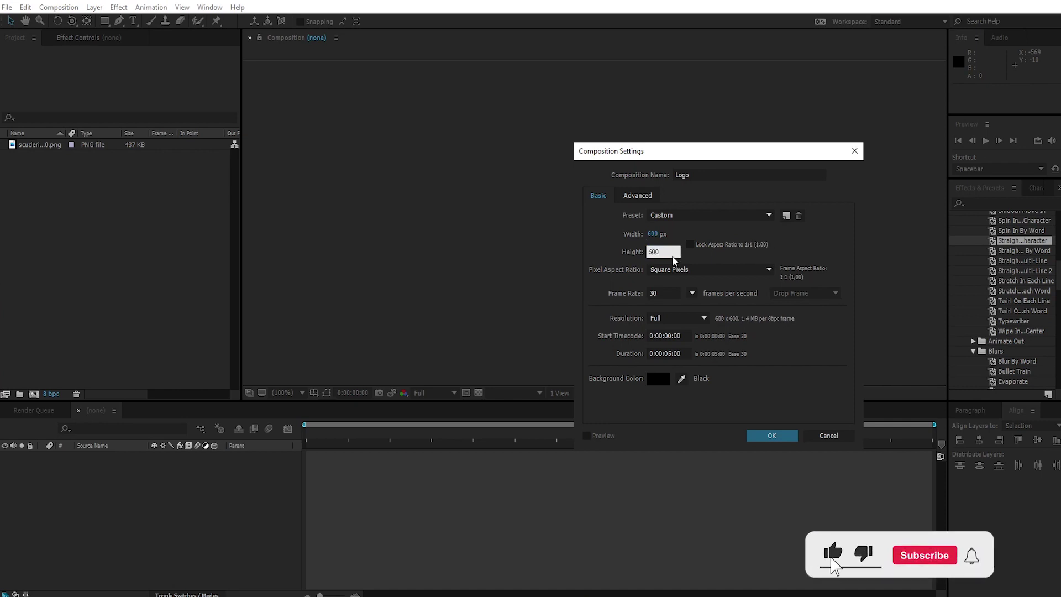
left_click(771, 435)
Add the scuderia-ferrari-logo PNG to the Logo composition and scale it down to 58%
left_click_drag(31, 152, 72, 463)
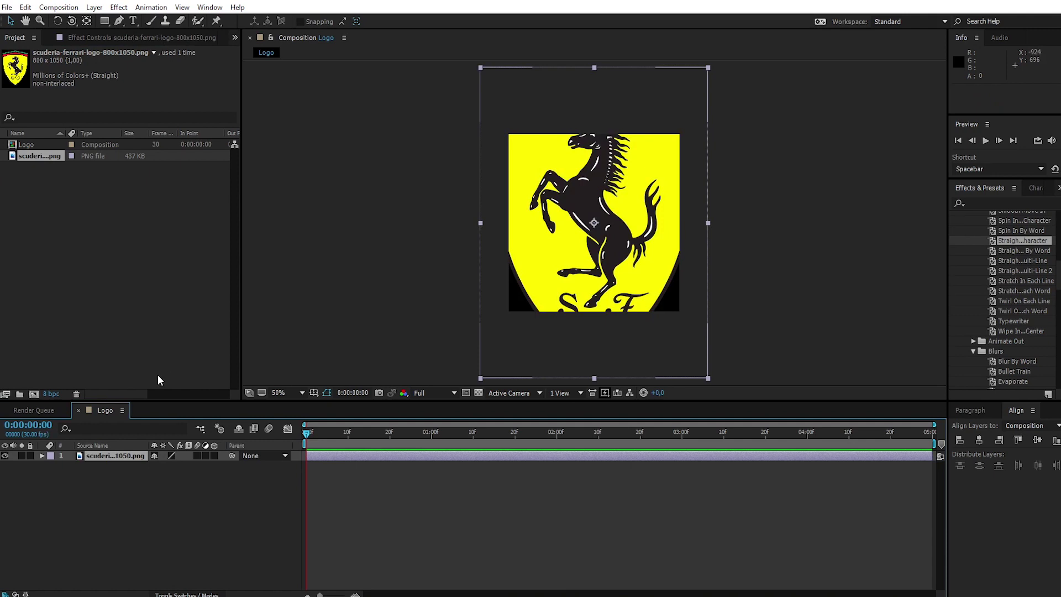
key("s")
left_click_drag(186, 465, 162, 469)
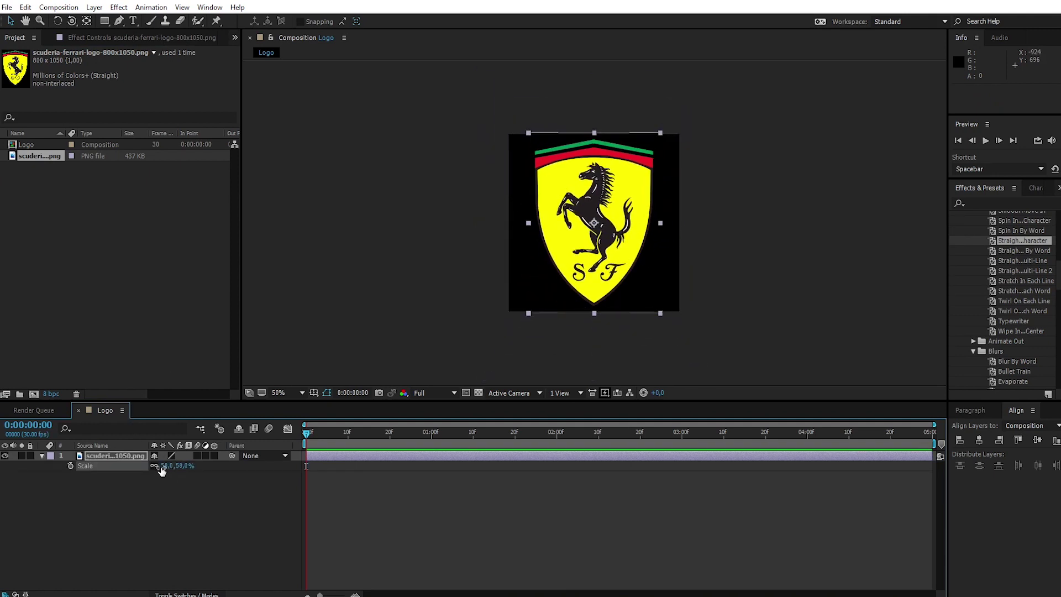
left_click(41, 455)
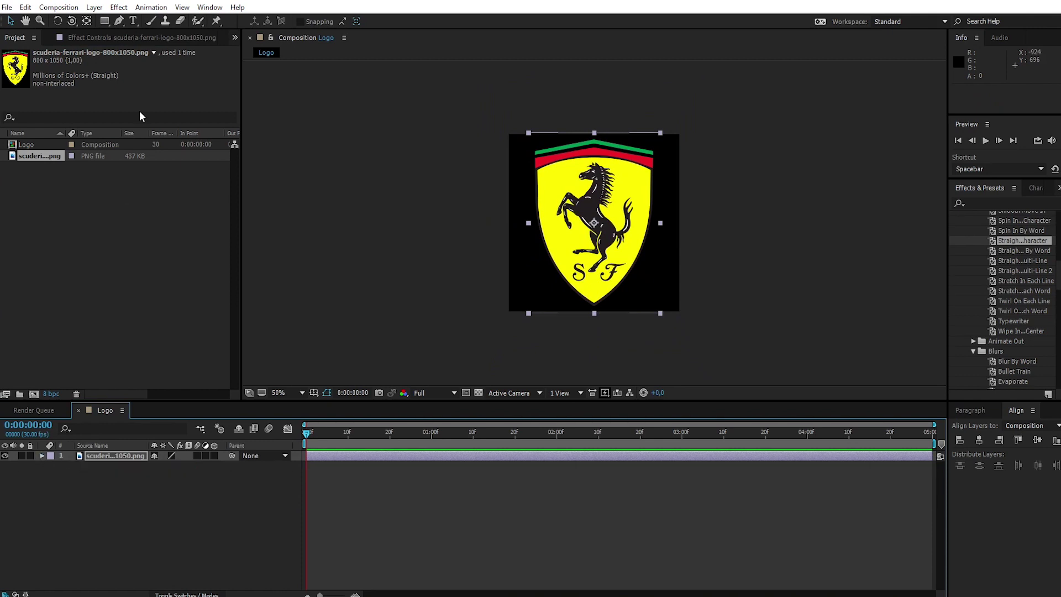
Create a new composition named "Final comp" sized 1920 x 1080 px
left_click(58, 8)
left_click(86, 18)
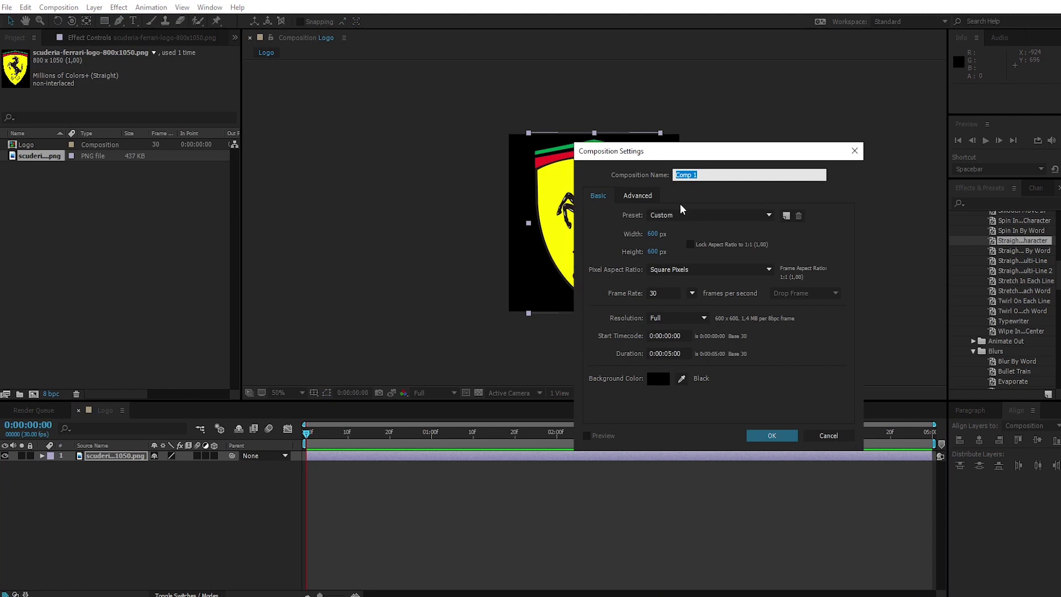
type("F")
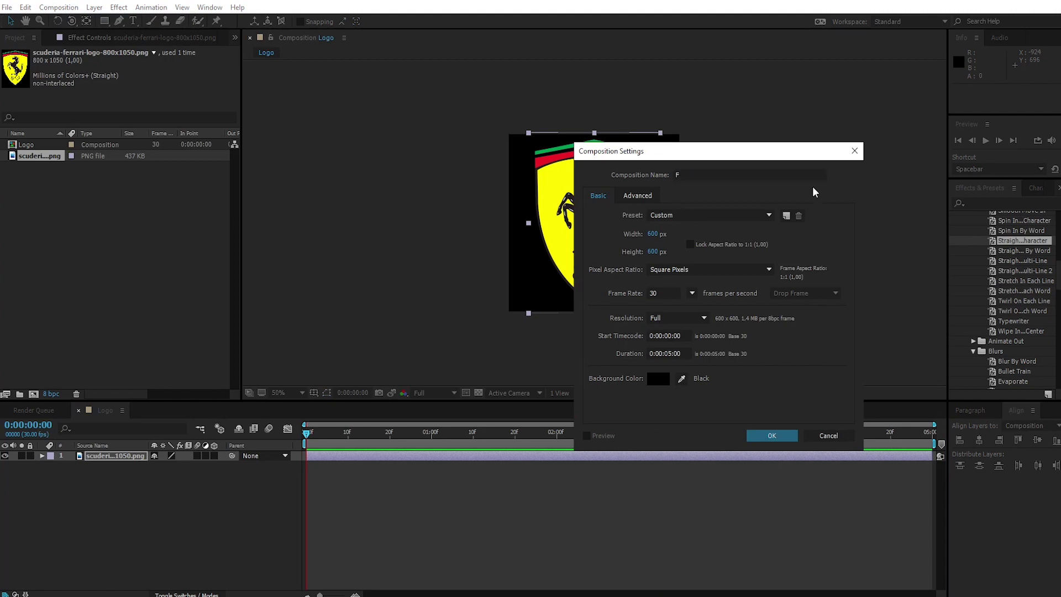
left_click(713, 176)
type("inal comp")
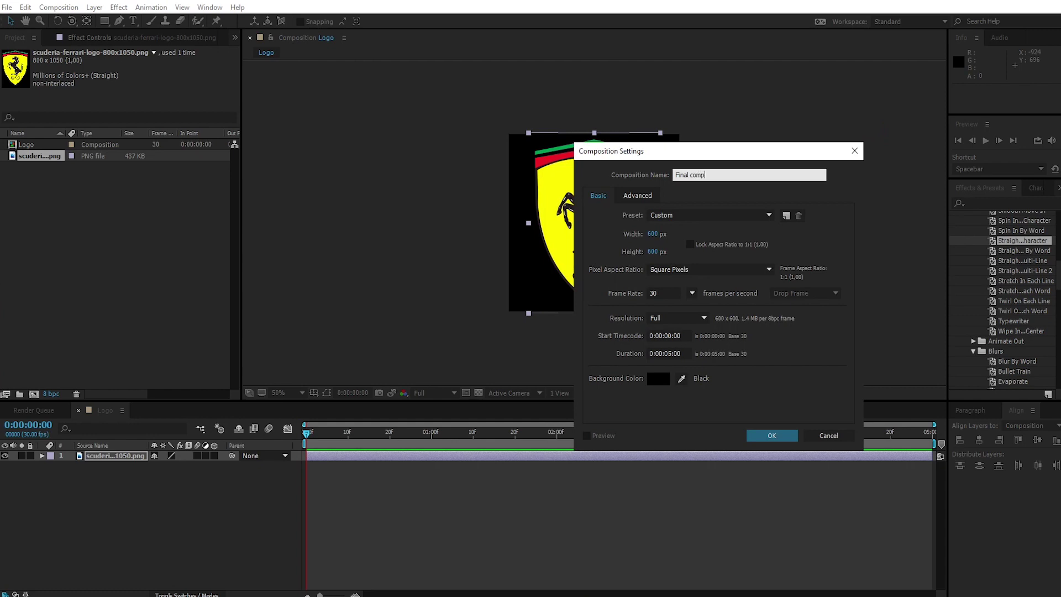
left_click(653, 234)
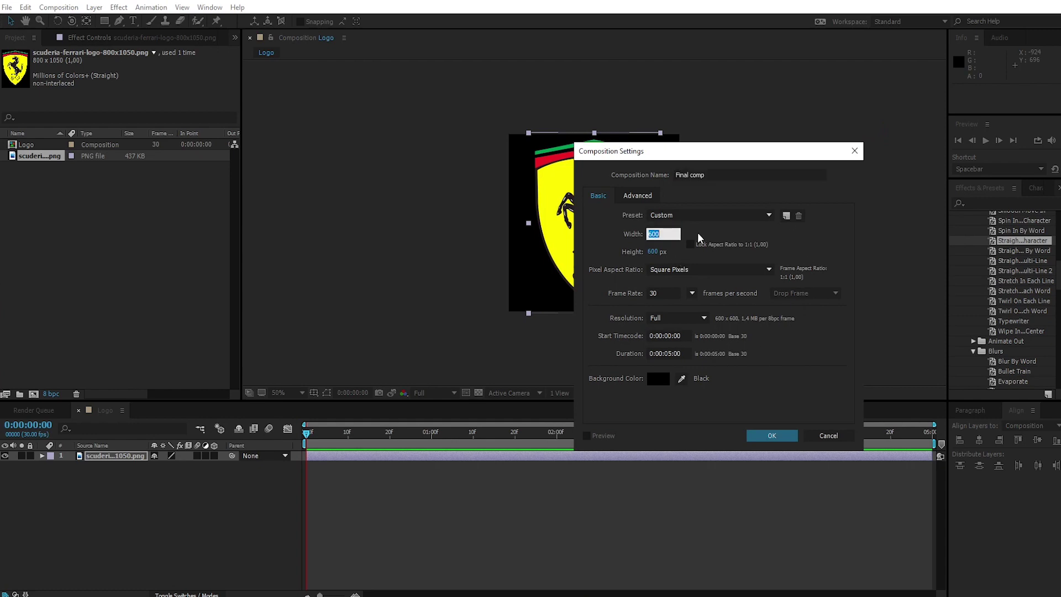
type("1920")
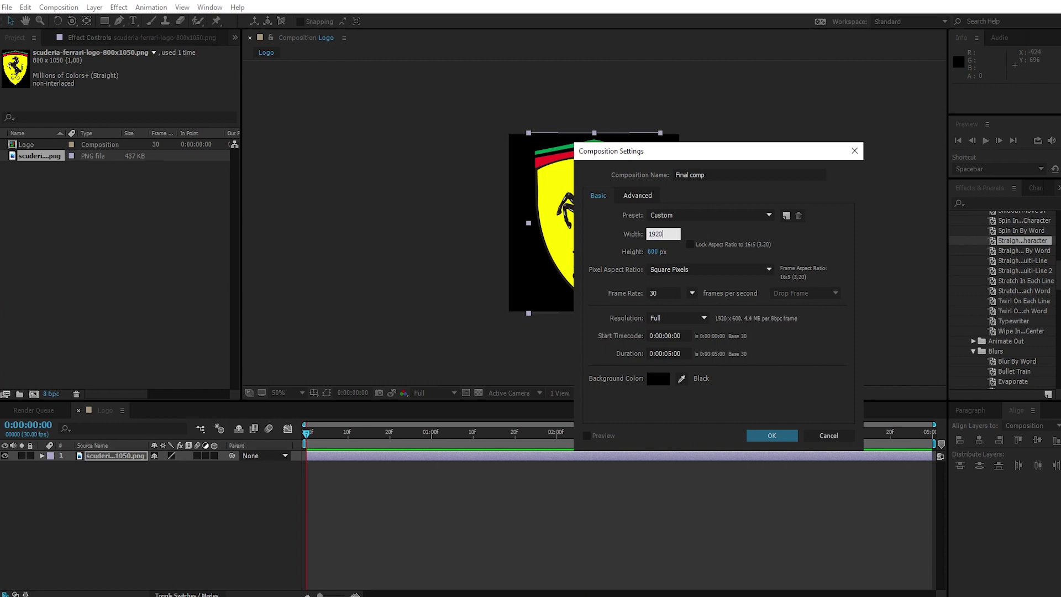
left_click(652, 252)
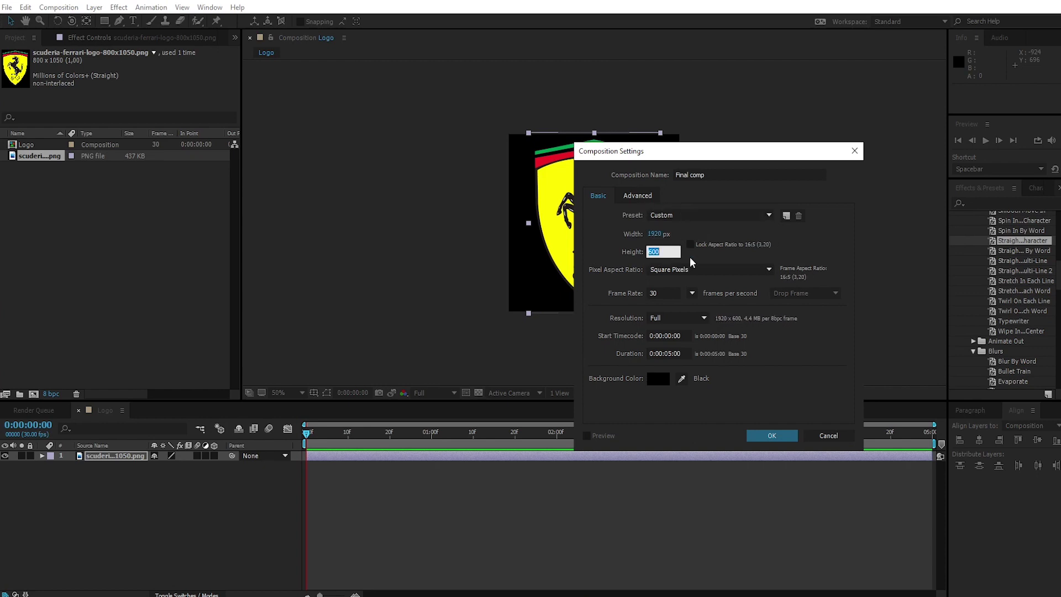
type("1080")
left_click(780, 436)
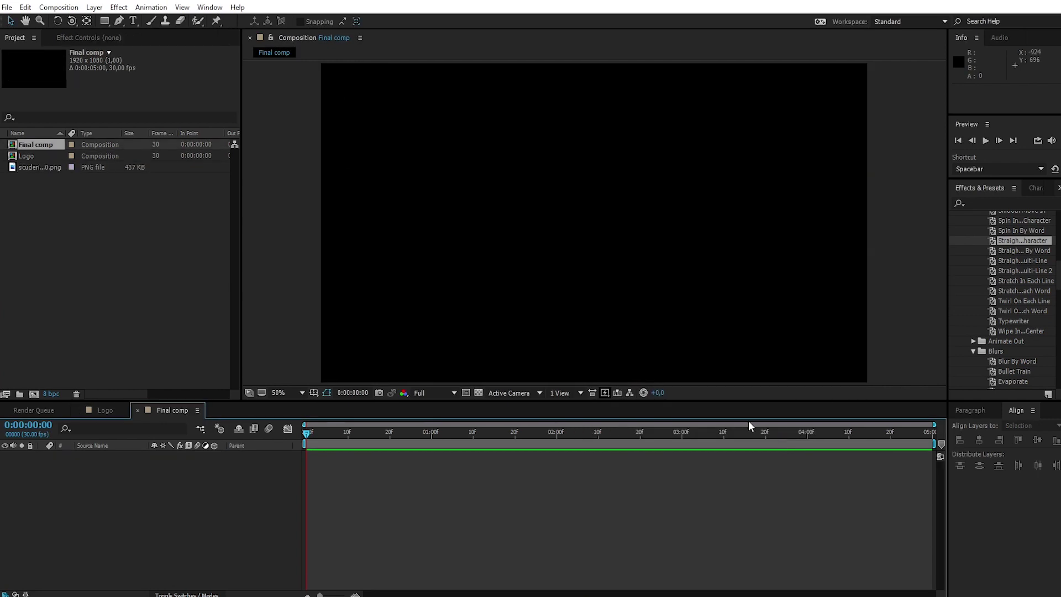
Add the Logo composition to Final comp and place a new white solid named BG beneath it
left_click(30, 157)
left_click_drag(42, 155, 84, 456)
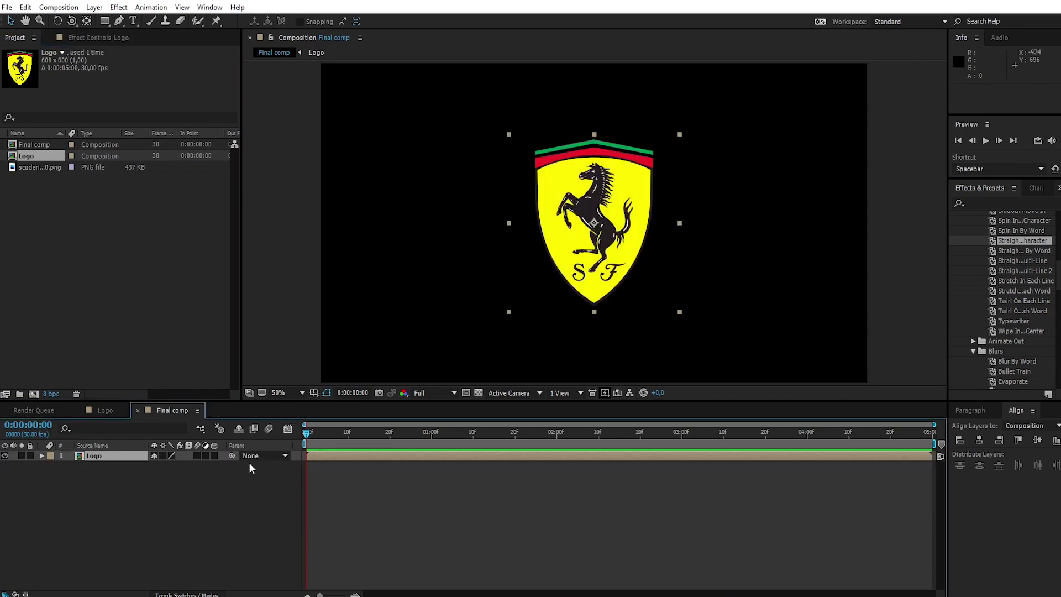
right_click(163, 511)
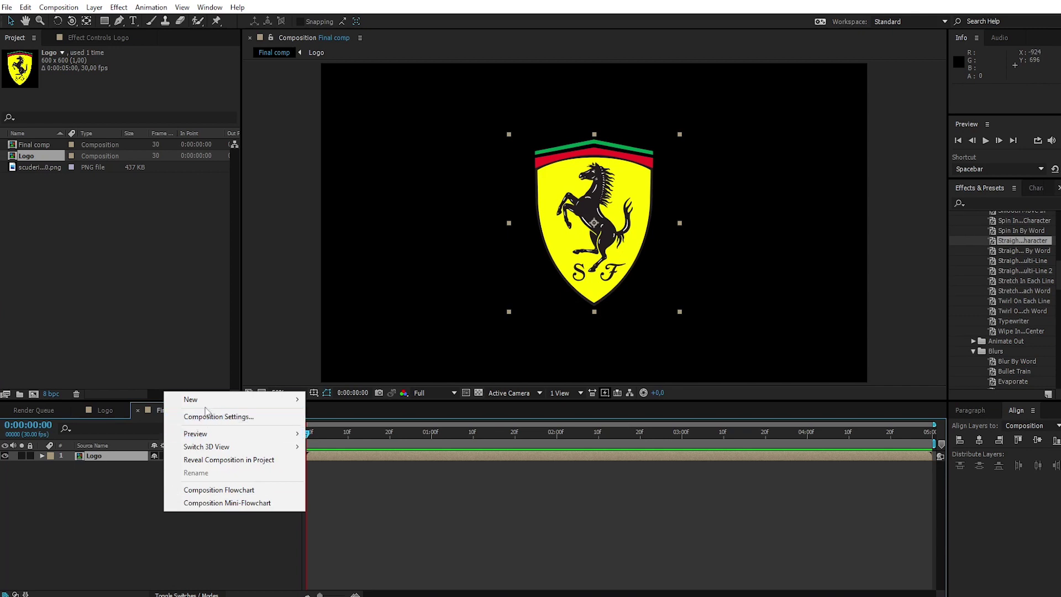
mouse_move(210, 406)
left_click(331, 430)
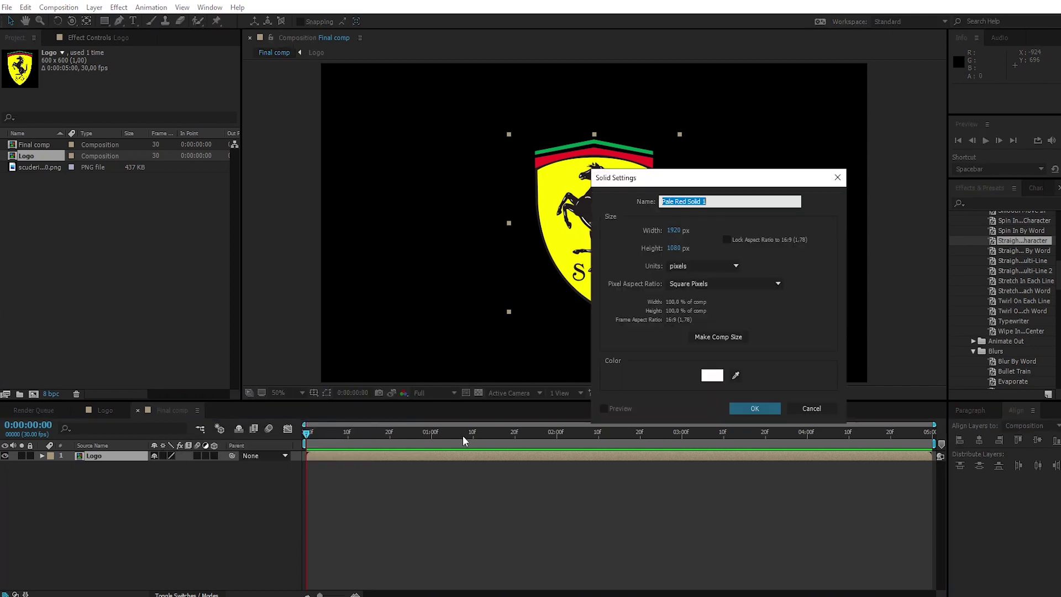
type("BG")
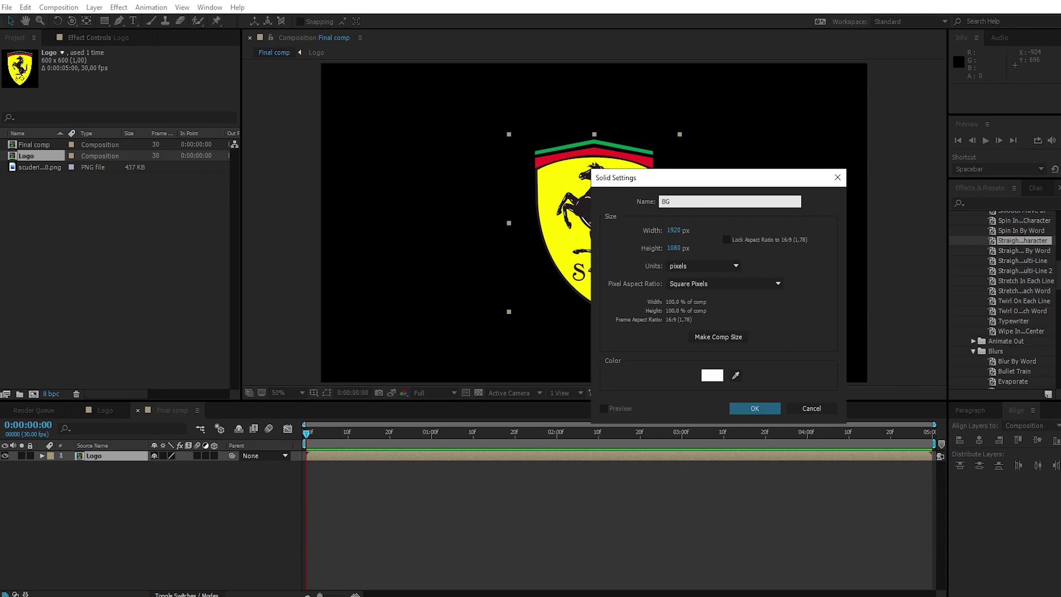
left_click(755, 409)
left_click_drag(120, 456, 121, 482)
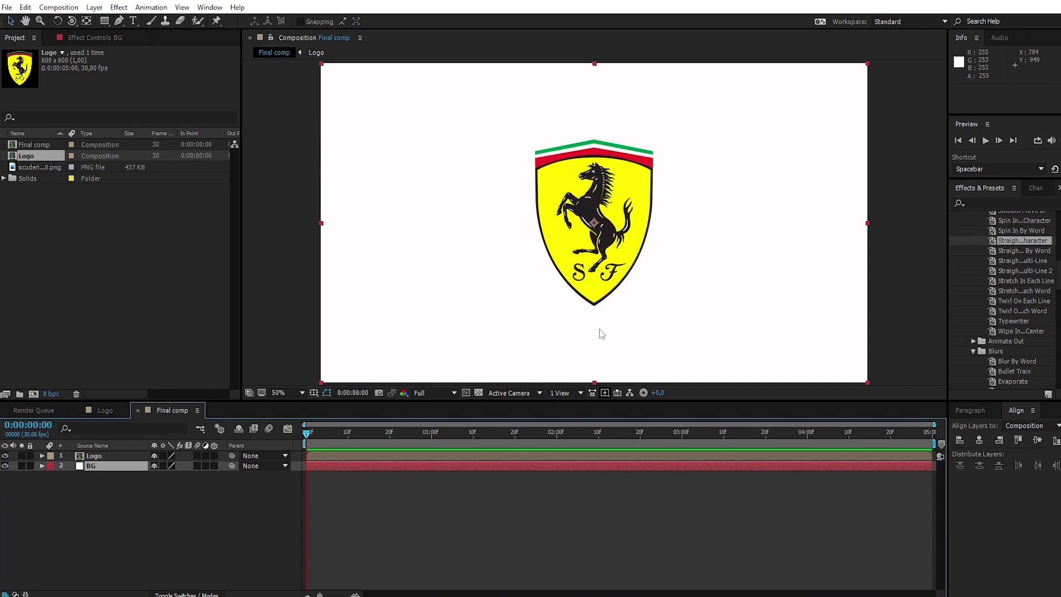
Find the Gradient Ramp effect and apply it to the BG layer
left_click(990, 201)
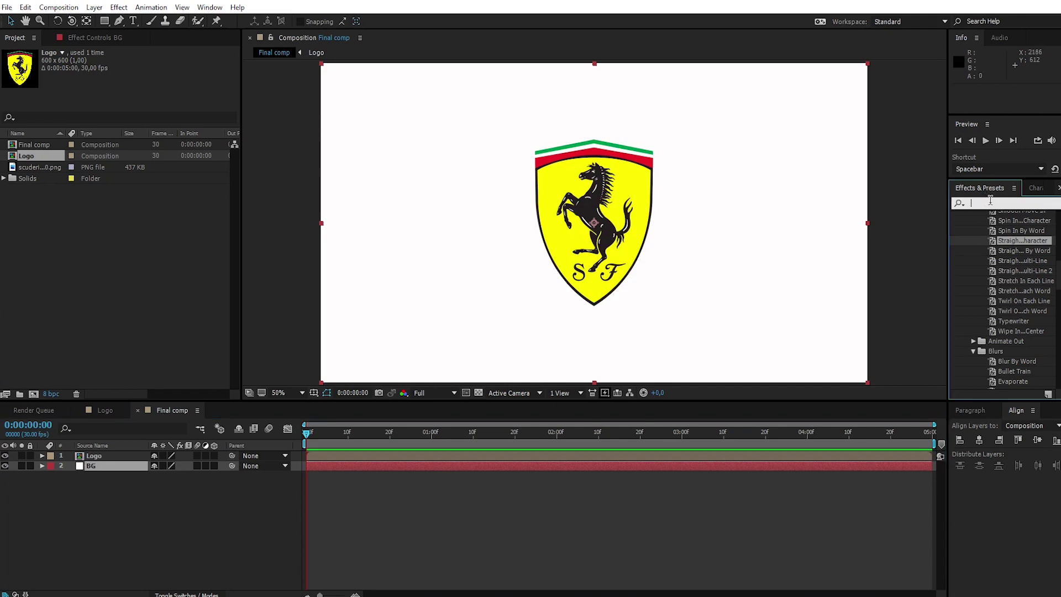
type("gradi")
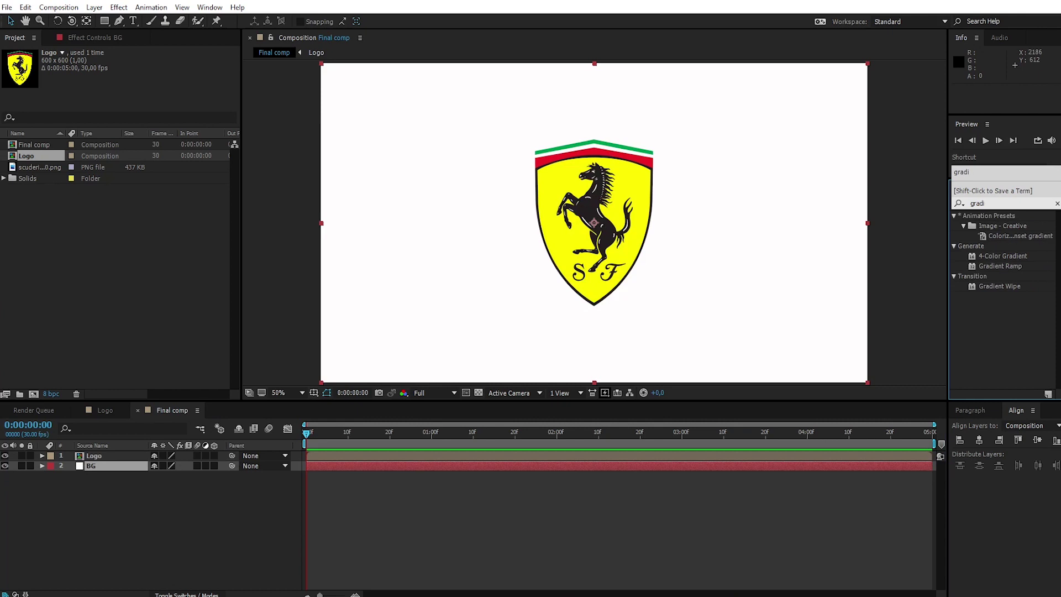
left_click(1010, 267)
left_click_drag(1013, 269, 124, 466)
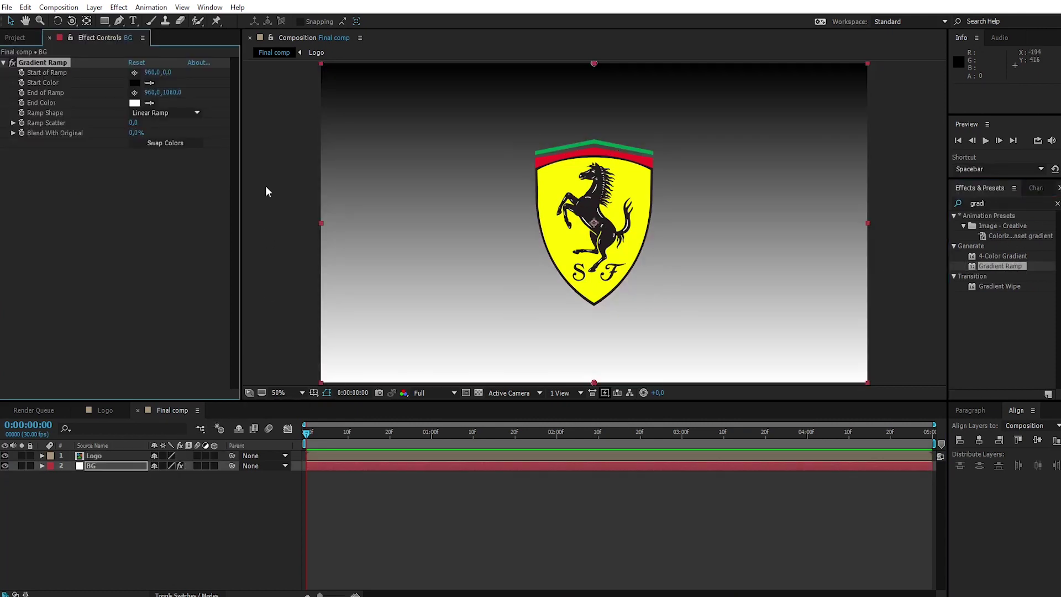
Change the BG gradient's shape to Radial Ramp and move its start point to the logo's centre, about 960, 542
left_click(197, 113)
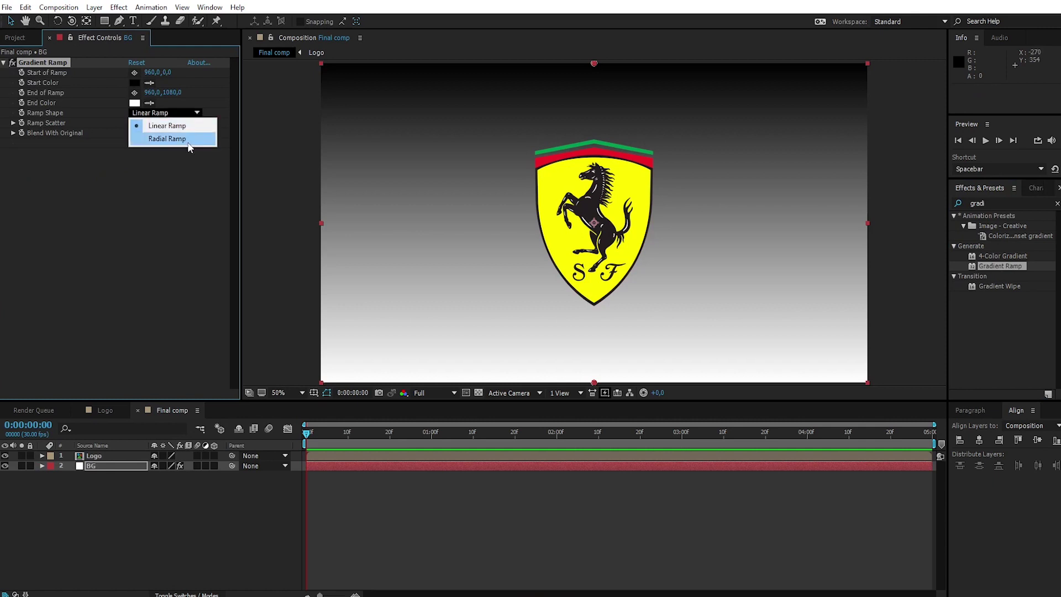
left_click(190, 137)
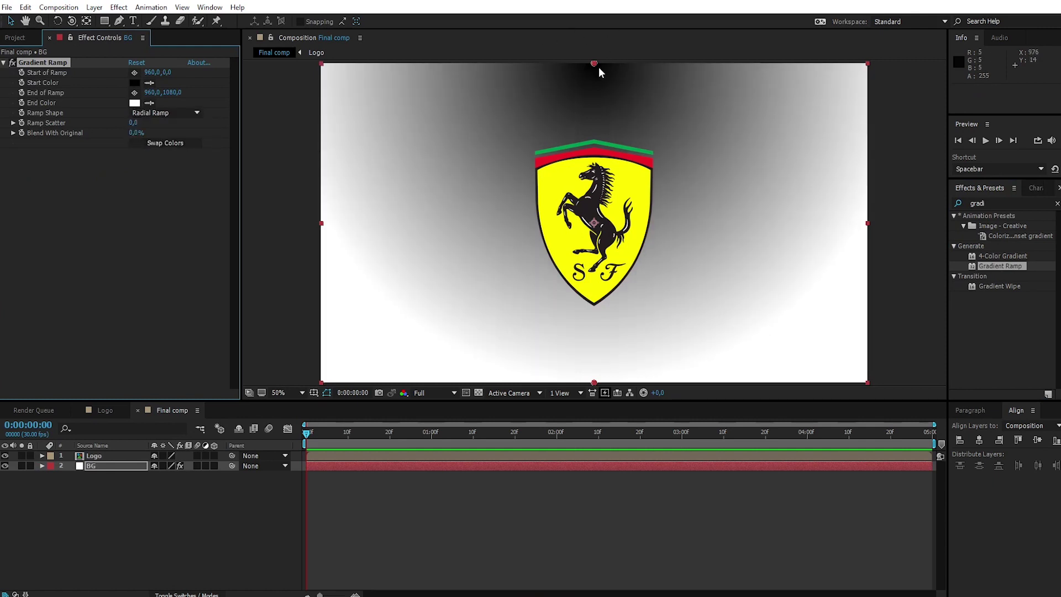
left_click_drag(593, 64, 595, 226)
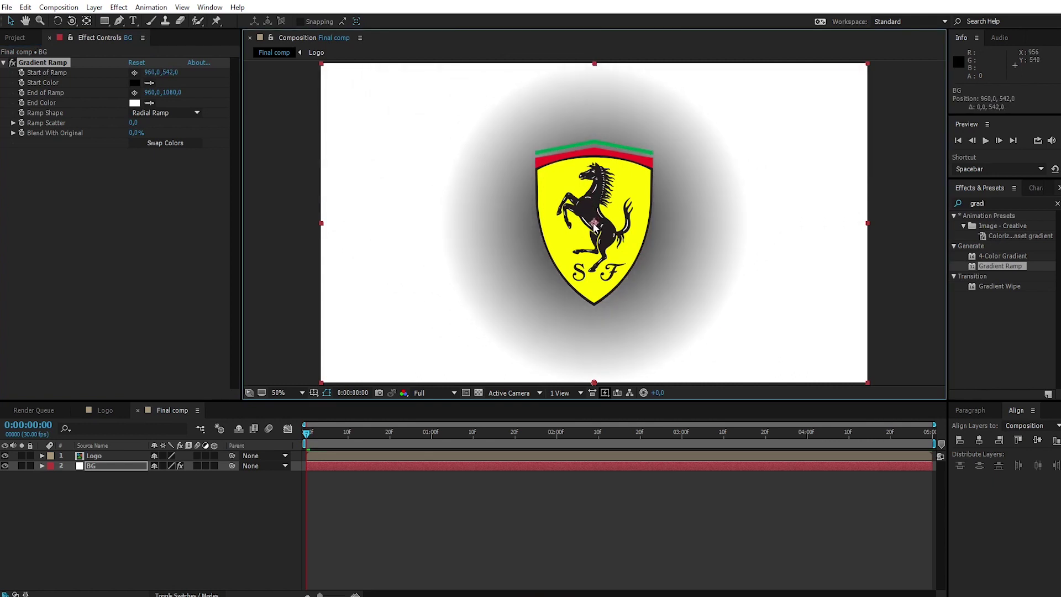
Swap the gradient's start and end colors, and set the end color to mid-gray 7F7F7F
left_click(176, 143)
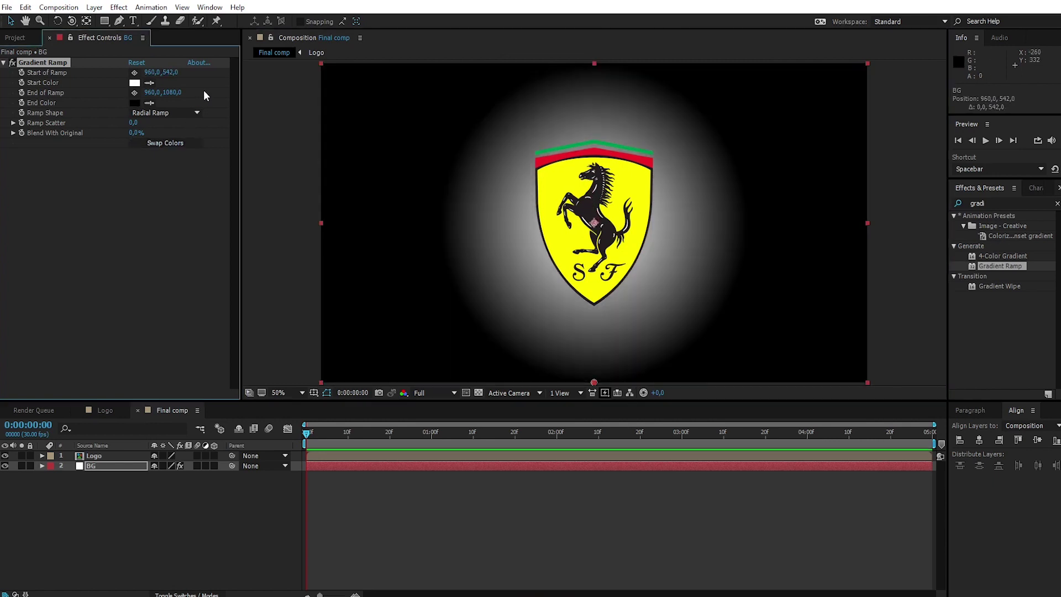
left_click(134, 103)
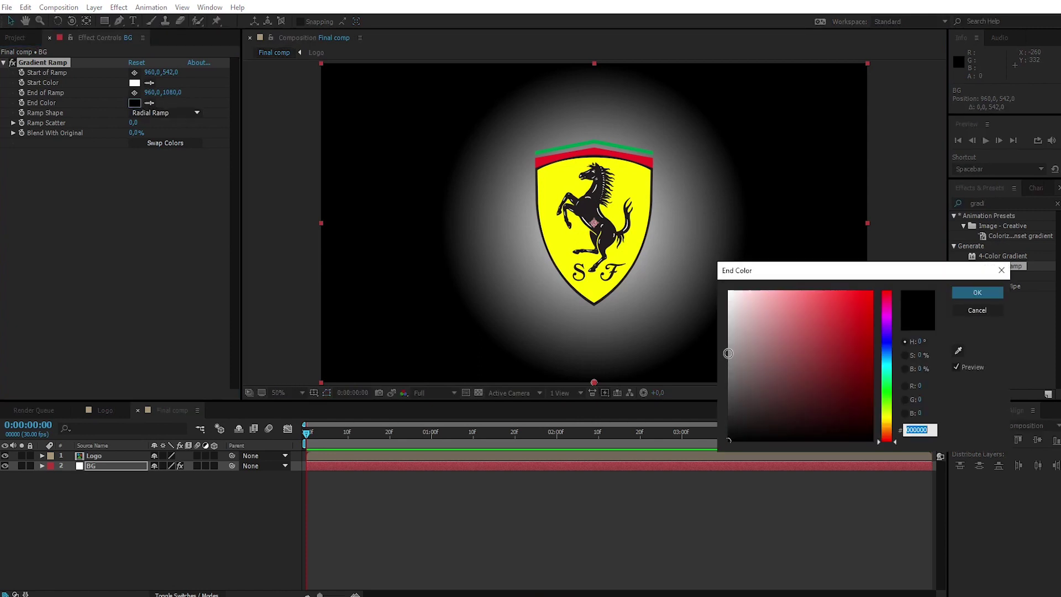
left_click(728, 353)
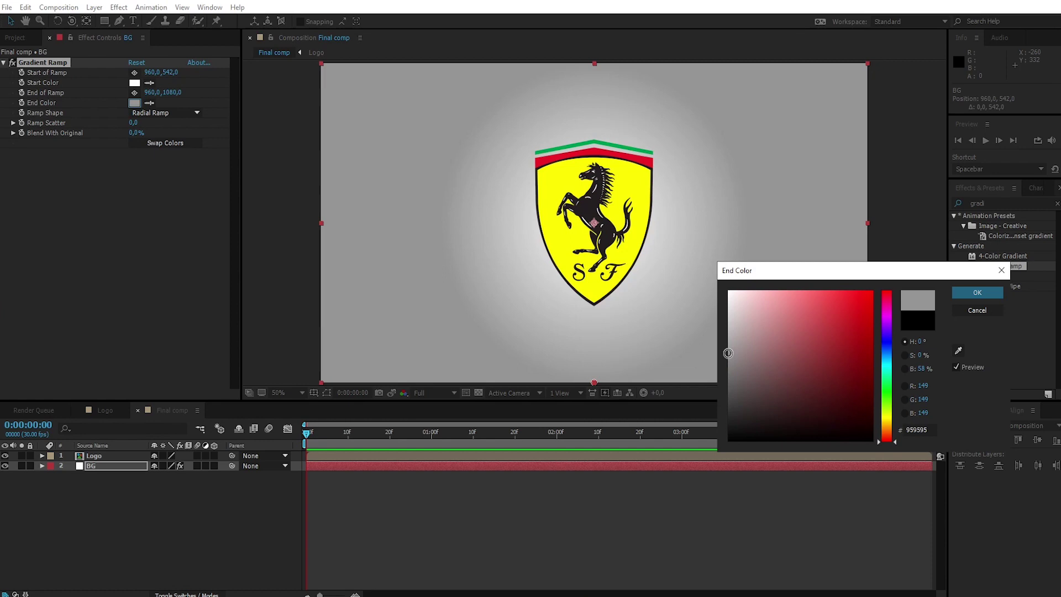
left_click_drag(729, 353, 729, 366)
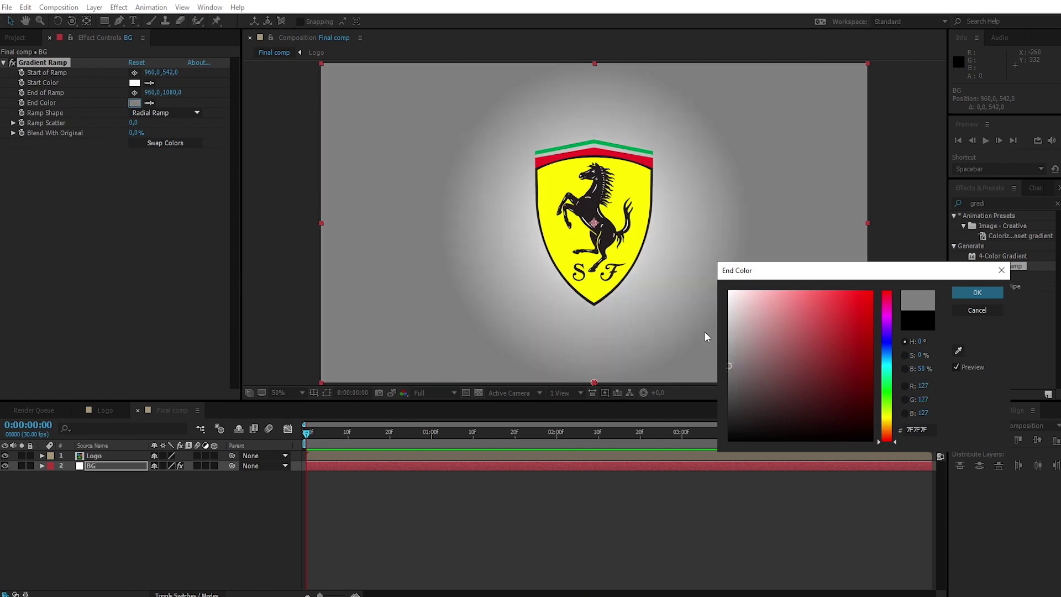
left_click(984, 293)
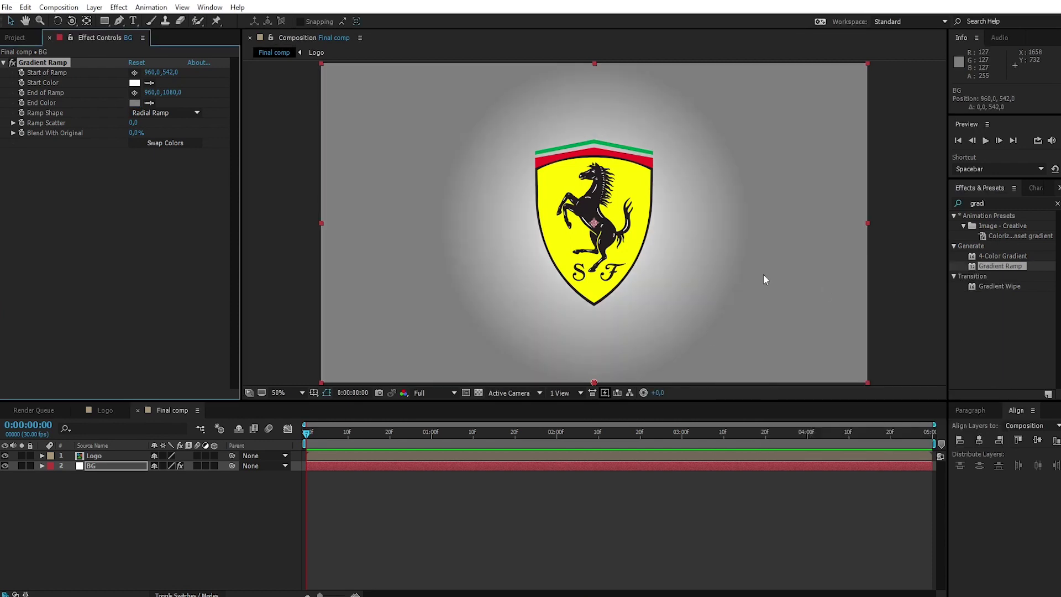
Move the gradient's end point outside the frame below its lower-left corner, to about 4, 1428
key("comma")
key("comma")
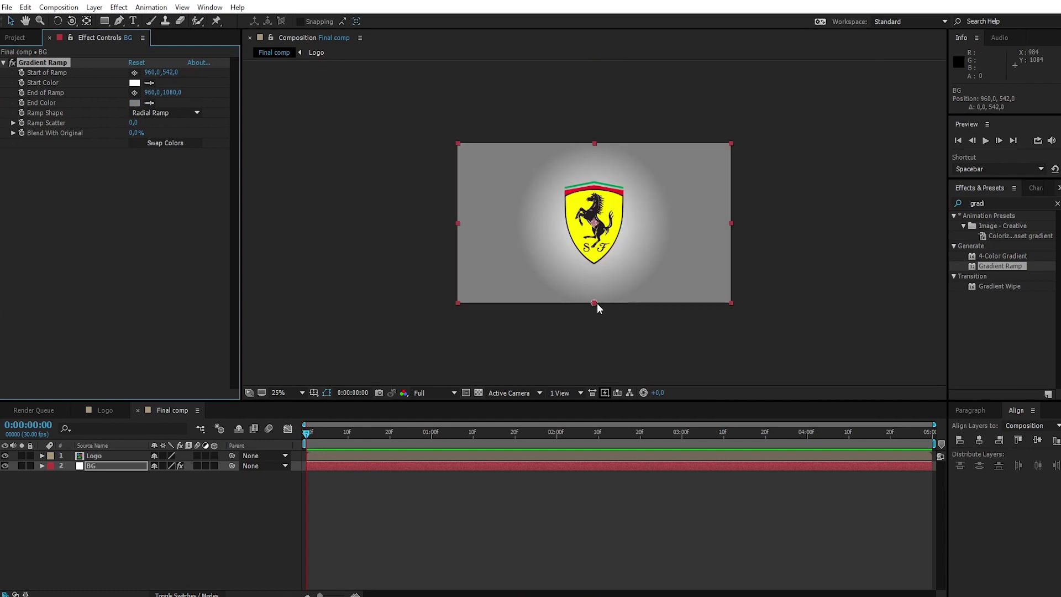
left_click_drag(594, 303, 458, 355)
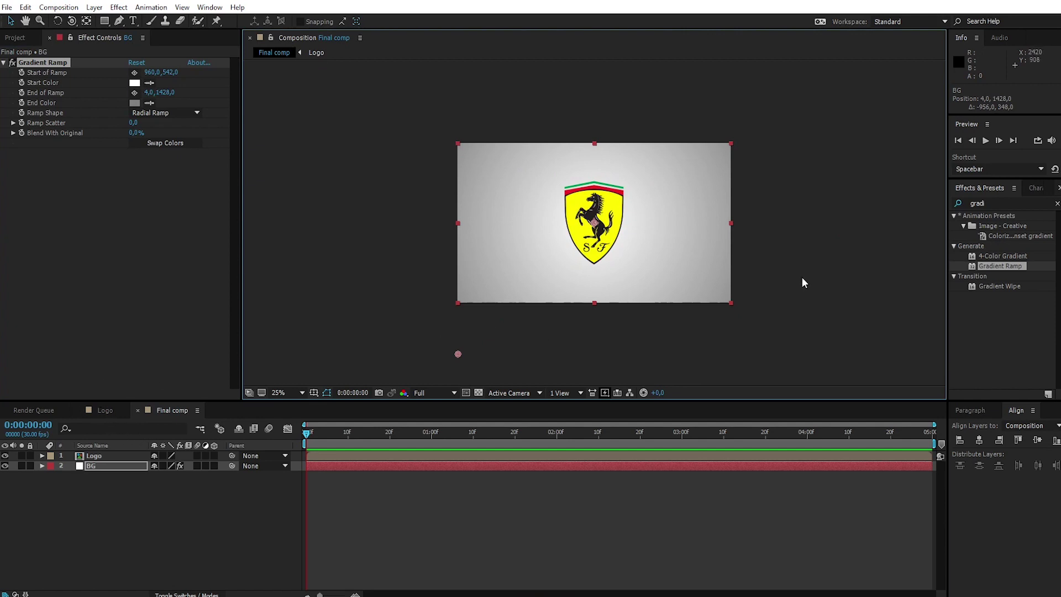
key("period")
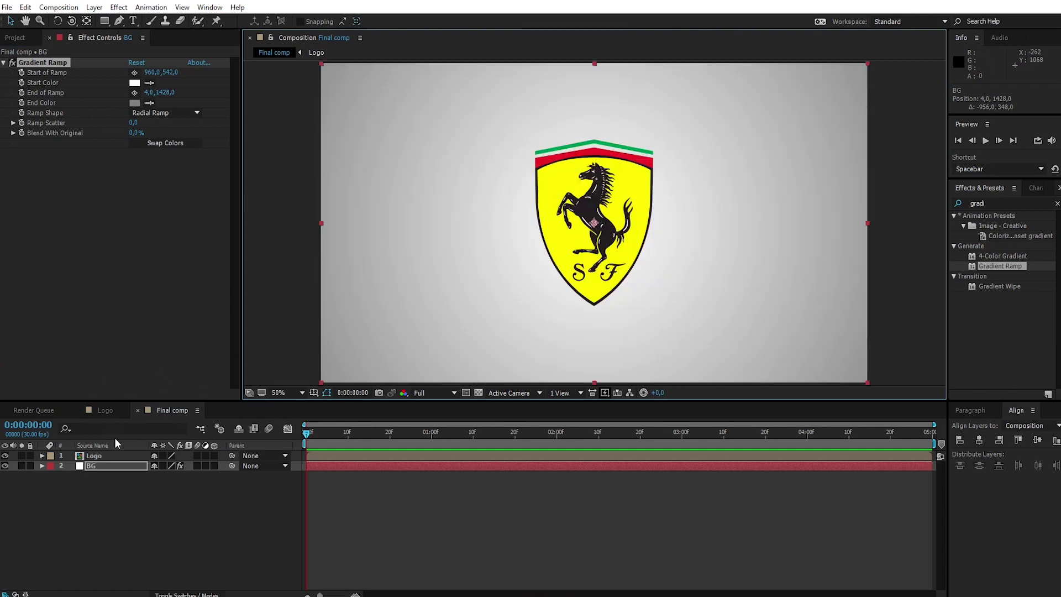
Turn the Logo layer into a 3D layer and reveal its Position property
left_click(111, 456)
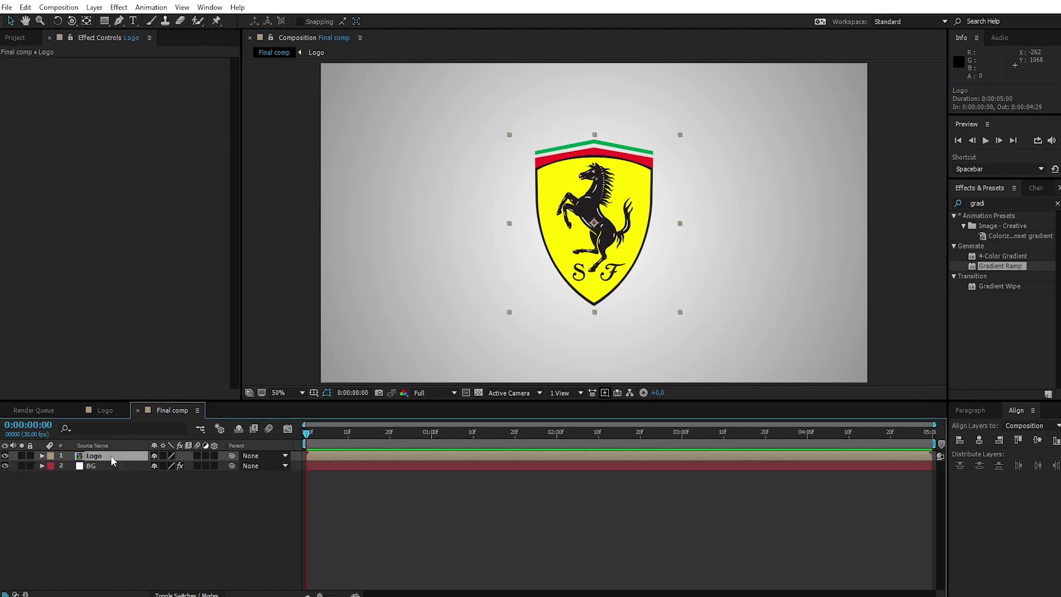
left_click(214, 456)
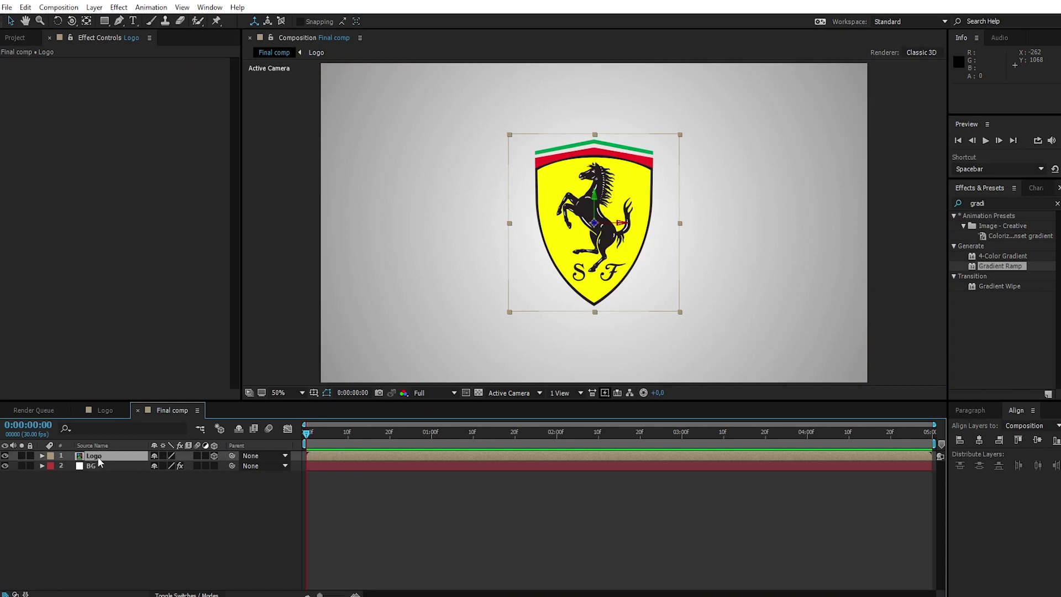
key("p")
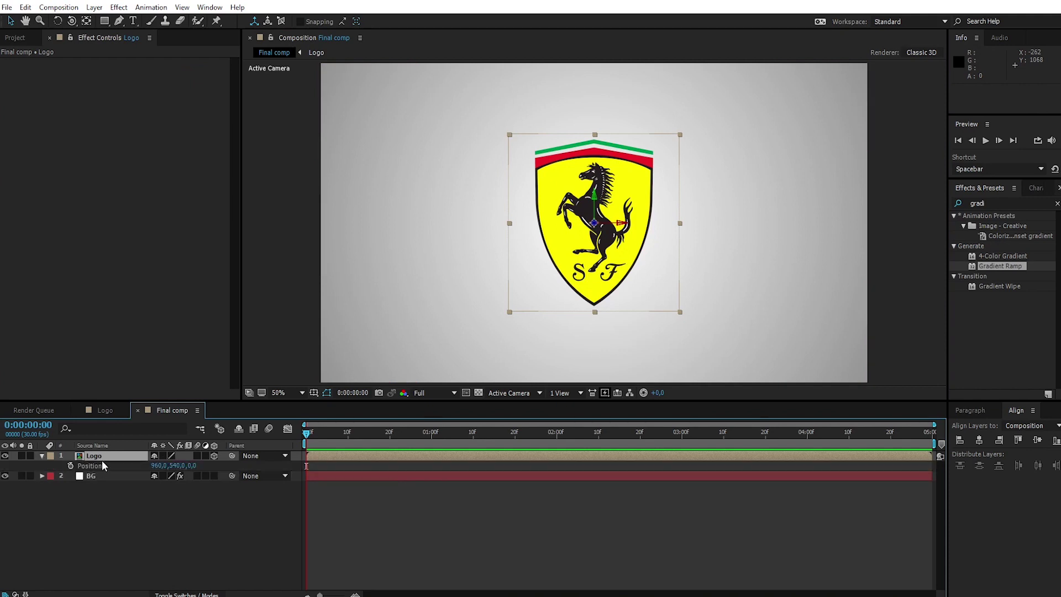
Add the expression [position[0], position[1], index] to the Logo layer's Position and collapse the layer's properties
left_click(70, 465, "alt")
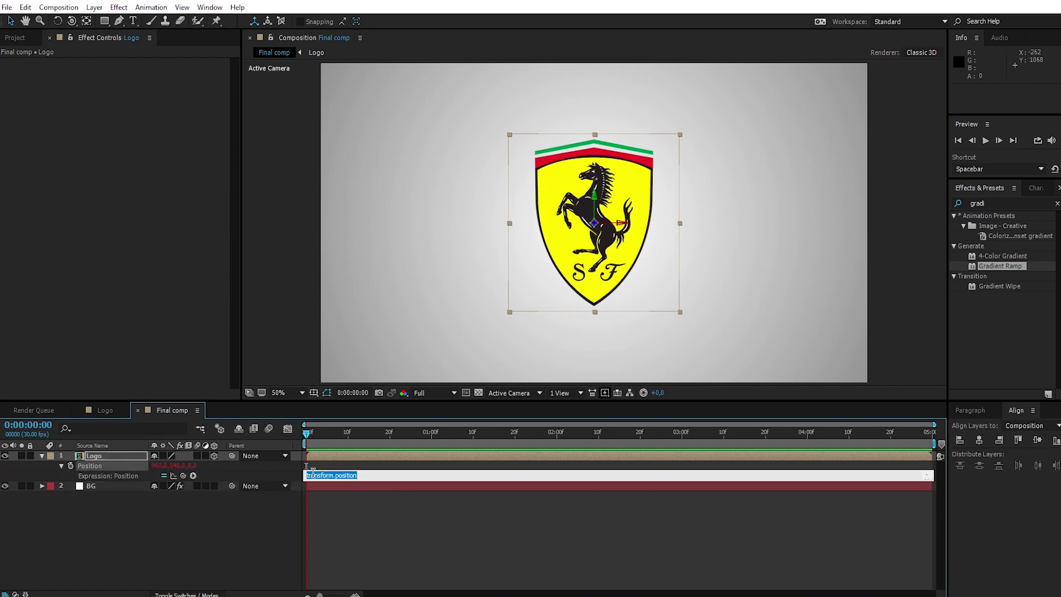
key("BackSpace")
type("[position[0")
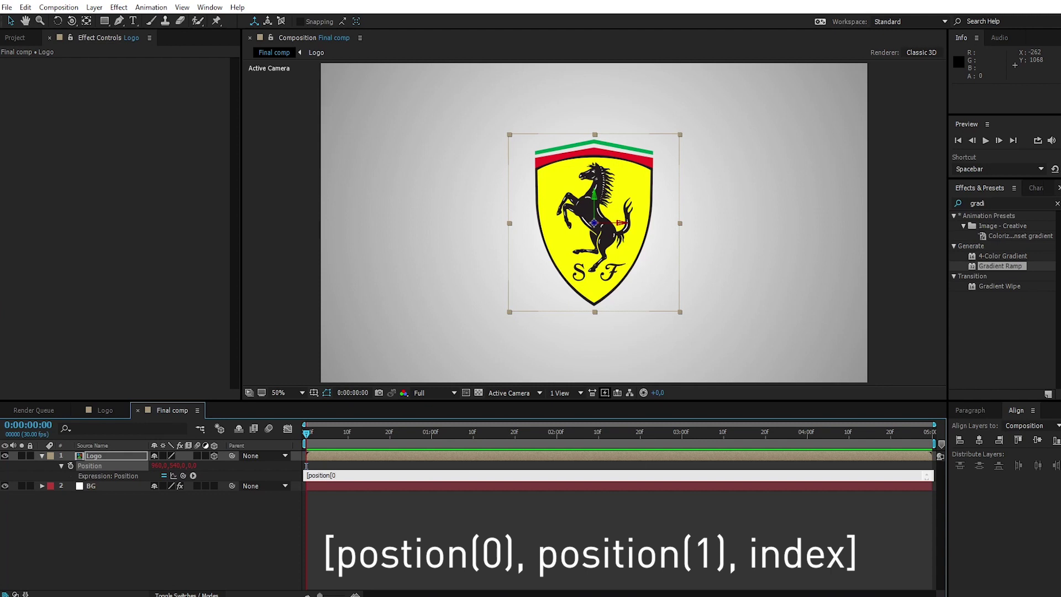
type("], position[1], index")
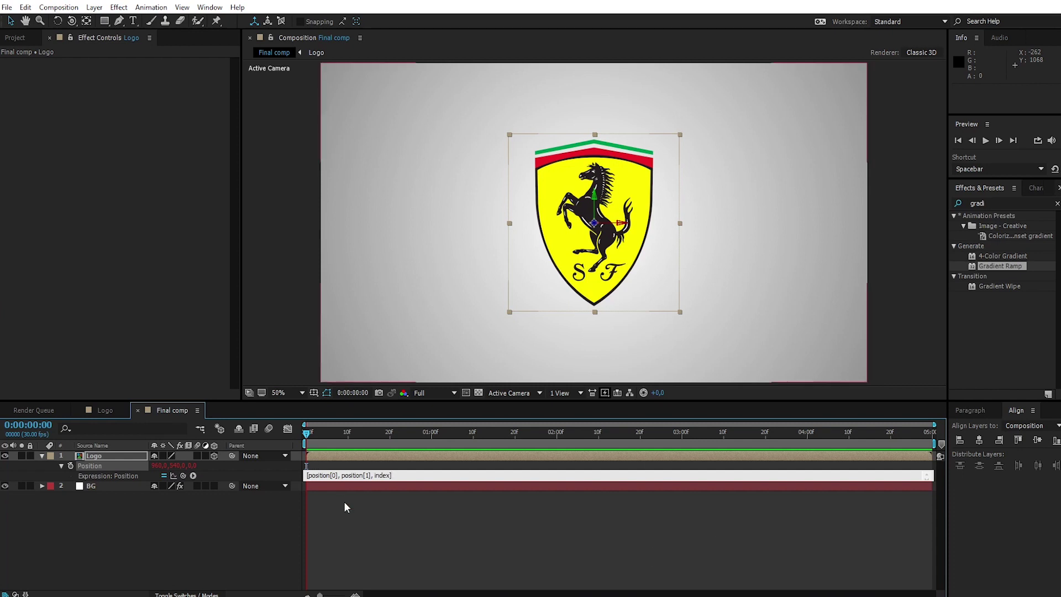
left_click(422, 539)
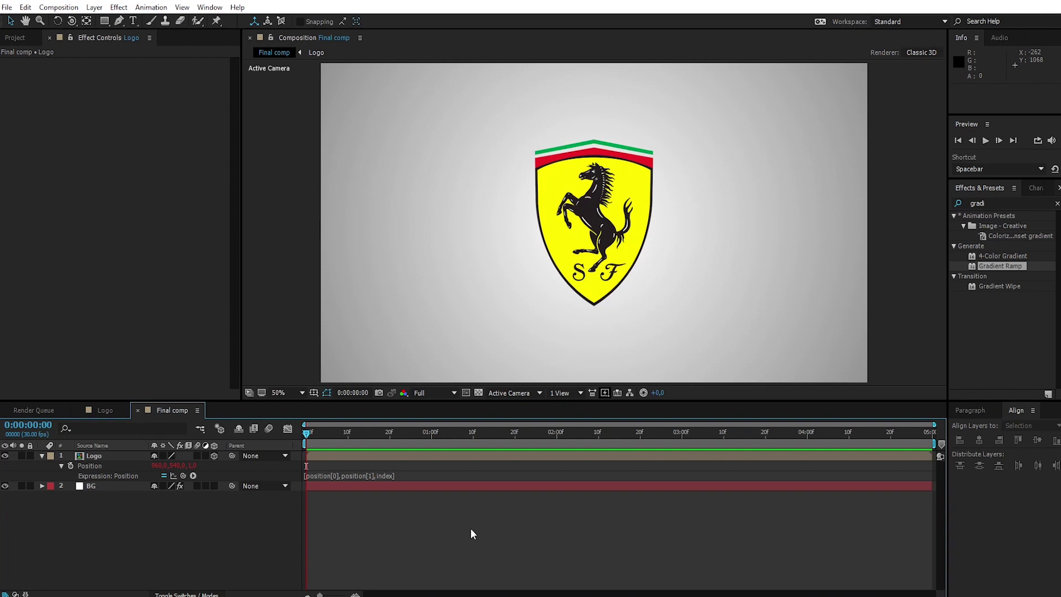
left_click(44, 457)
left_click(42, 456)
Apply the Brightness & Contrast effect to the Logo layer and set Brightness to -100
left_click(104, 455)
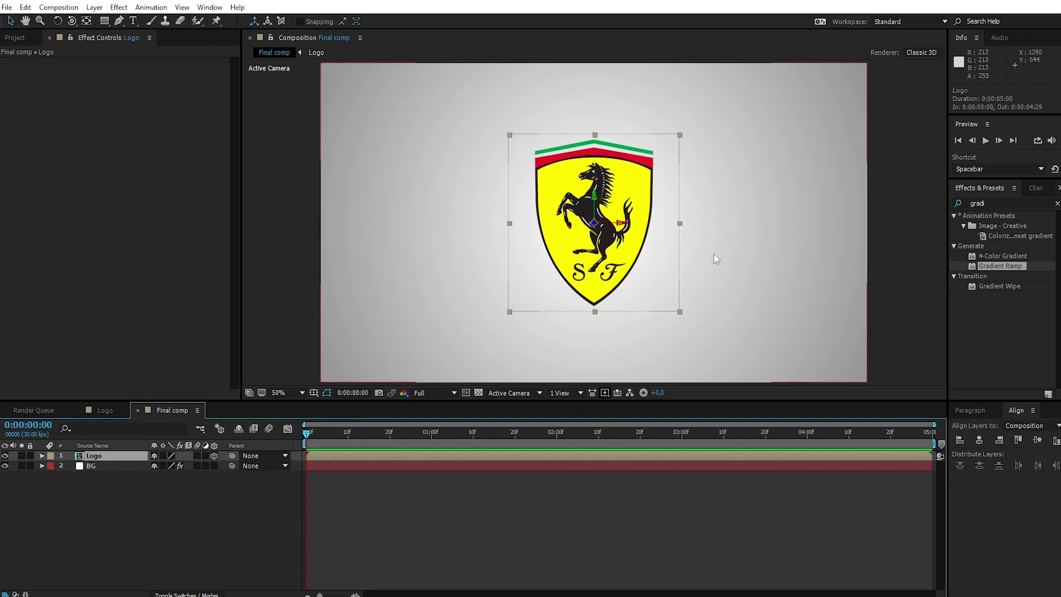
left_click(993, 202)
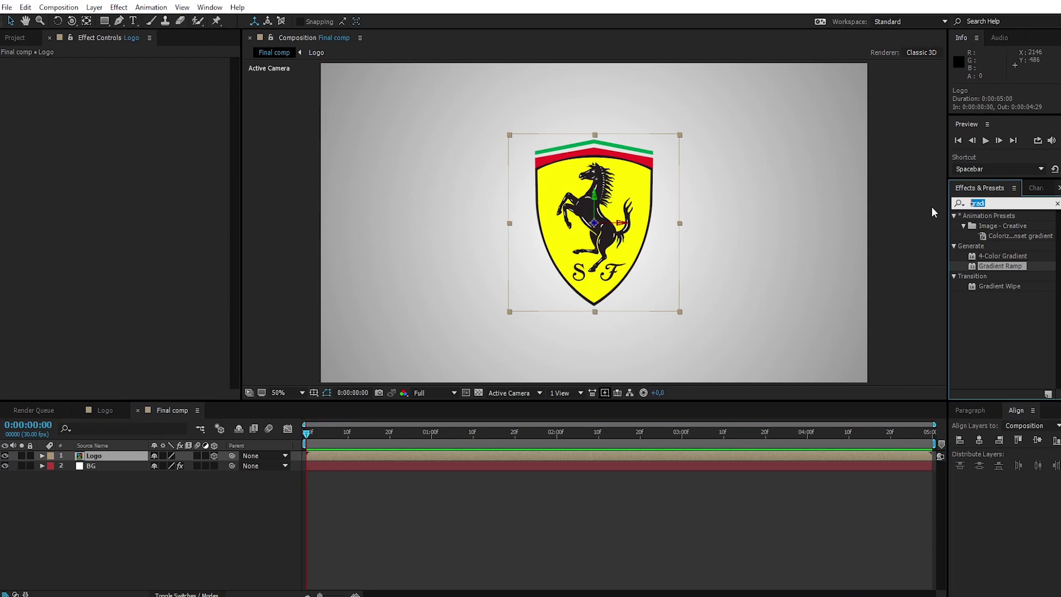
type("brigh")
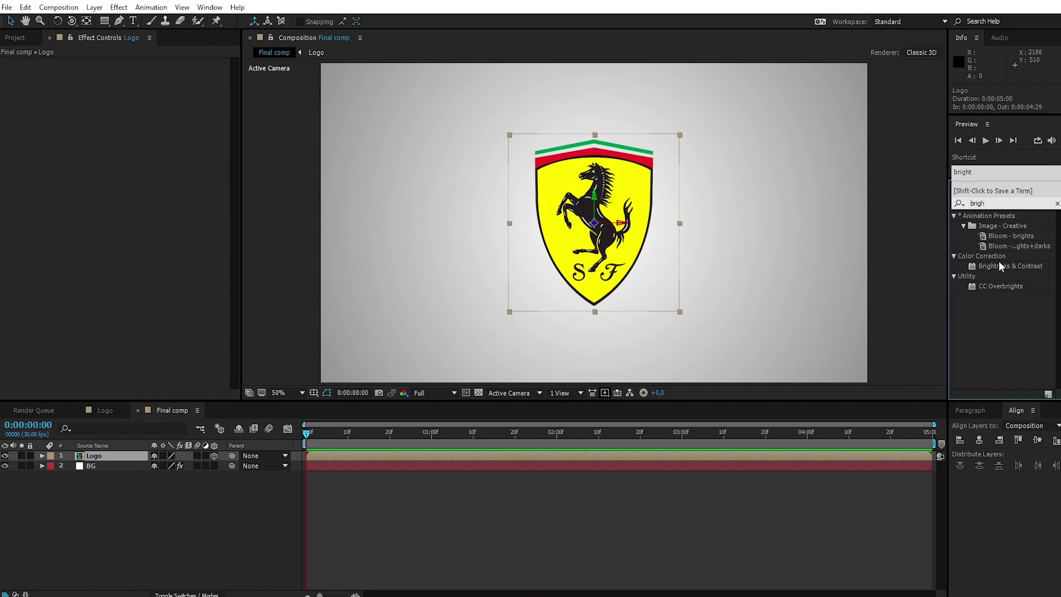
left_click(1000, 266)
left_click_drag(1012, 265, 133, 461)
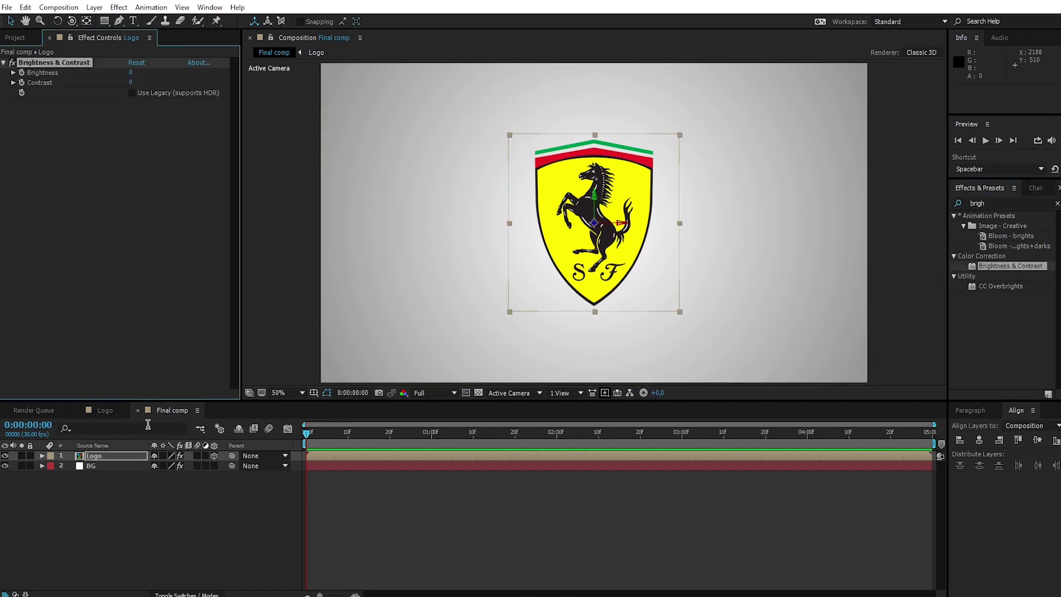
left_click(133, 73)
type("-100")
key("Return")
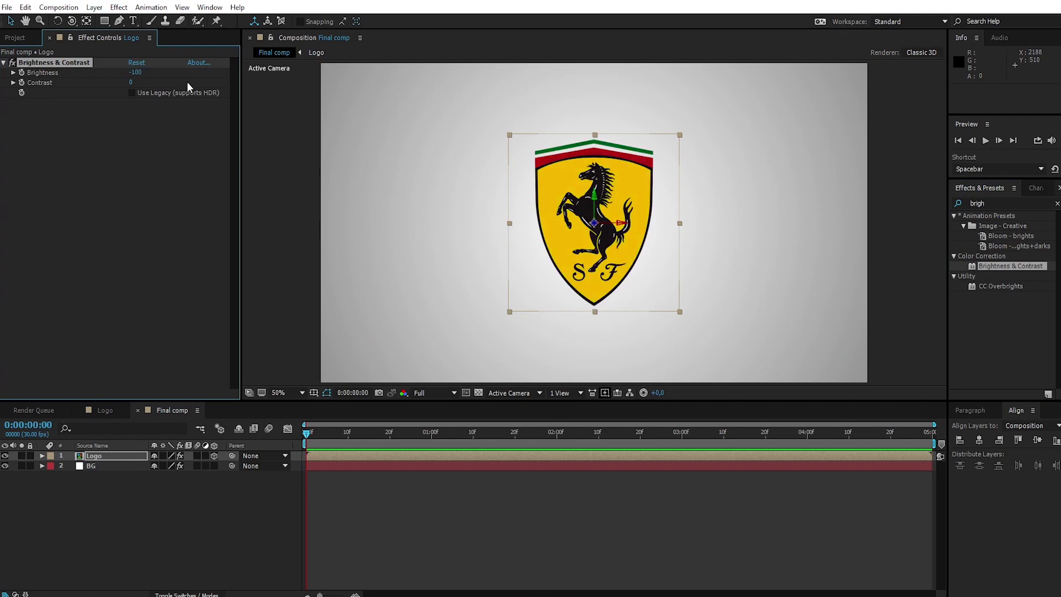
Duplicate the darkened Logo layer repeatedly to build a stack of 11 Logo layers
left_click(123, 458)
left_click(25, 8)
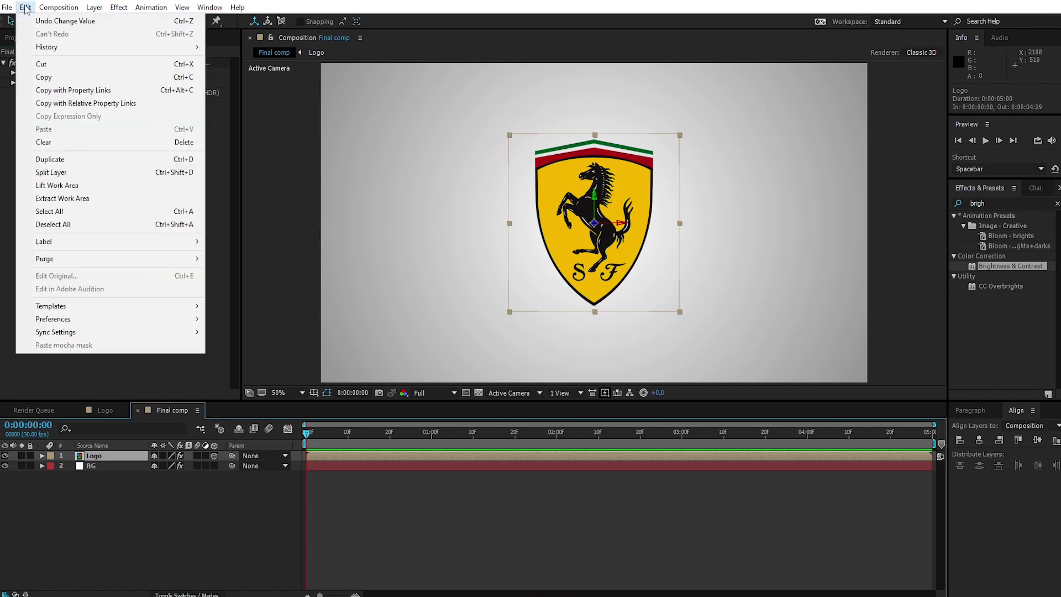
left_click(49, 160)
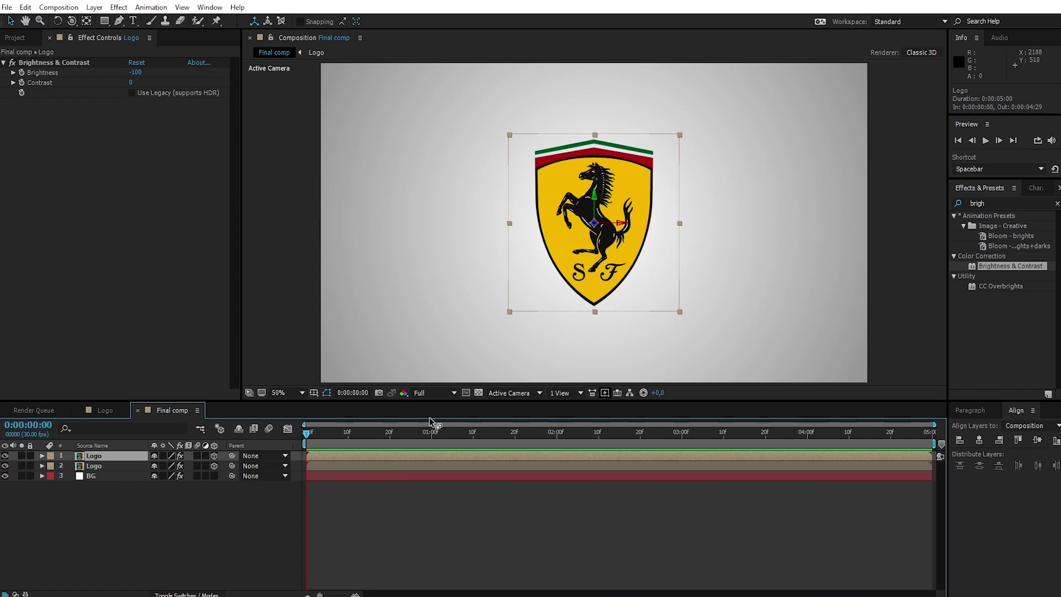
key("ctrl+d")
key("ctrl+d")
key("ctrl+d")
key("ctrl+d")
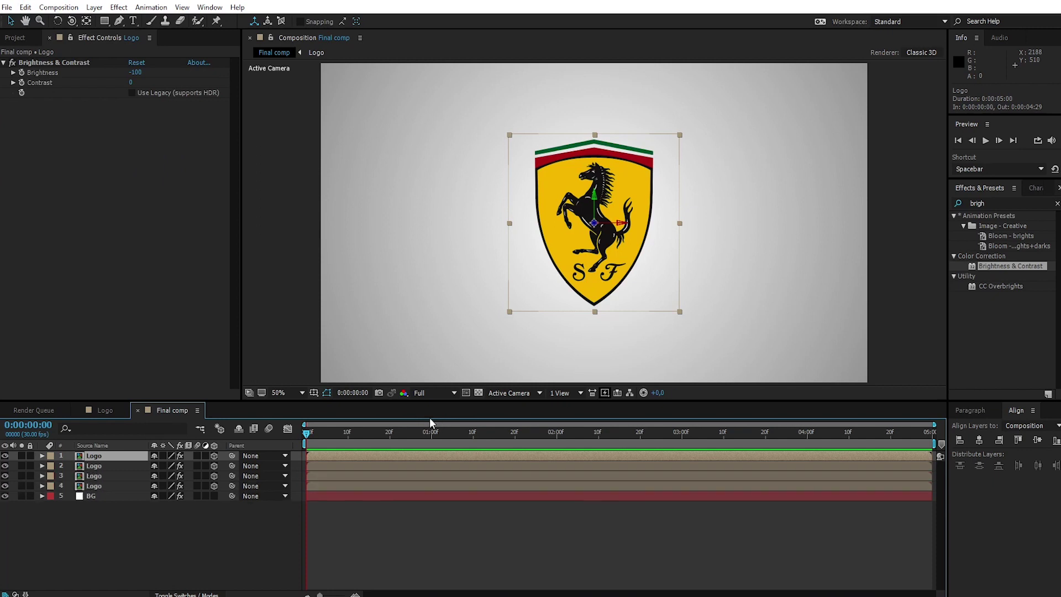
key("ctrl+d")
key("ctrl+d")
key("ctrl+d")
key("ctrl+d")
key("ctrl+d")
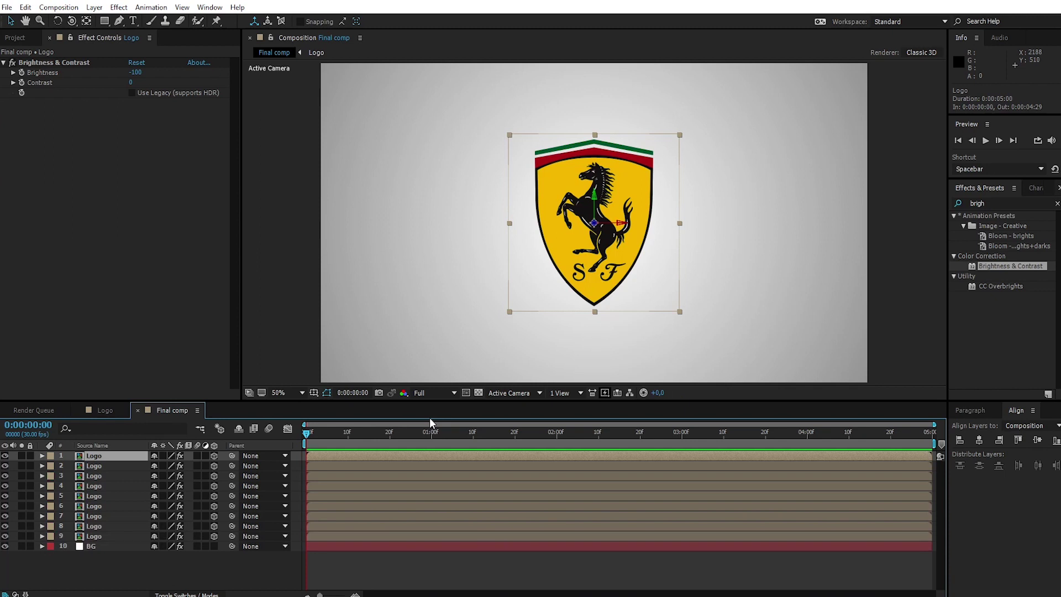
Switch the viewer to Custom View 1 and keep duplicating the Logo layer until the stack has 29 Logo layers
left_click(539, 393)
left_click(532, 506)
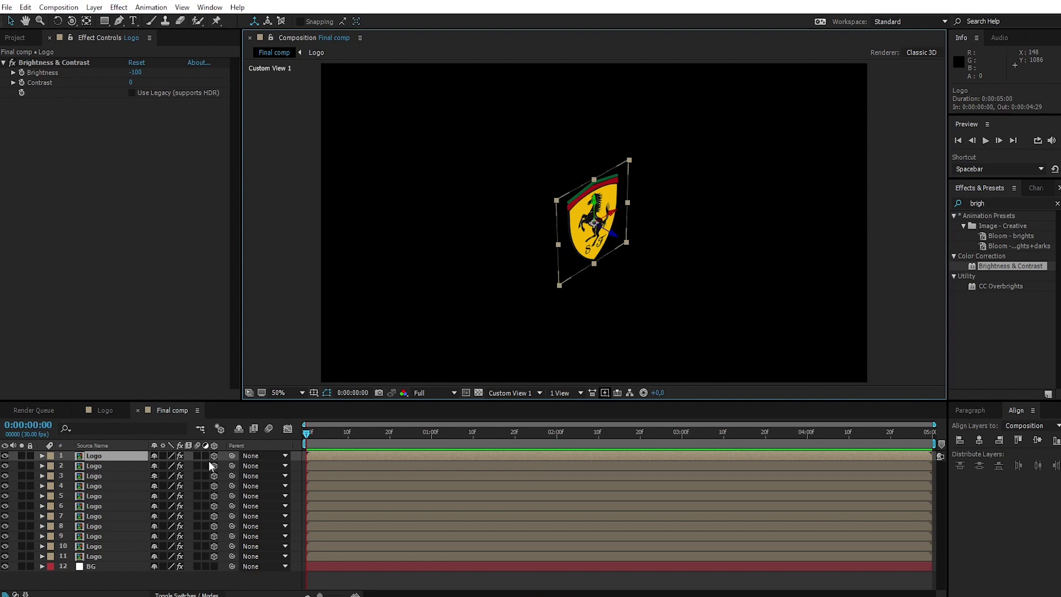
key("ctrl+d")
key("ctrl+d")
key("ctrl+d")
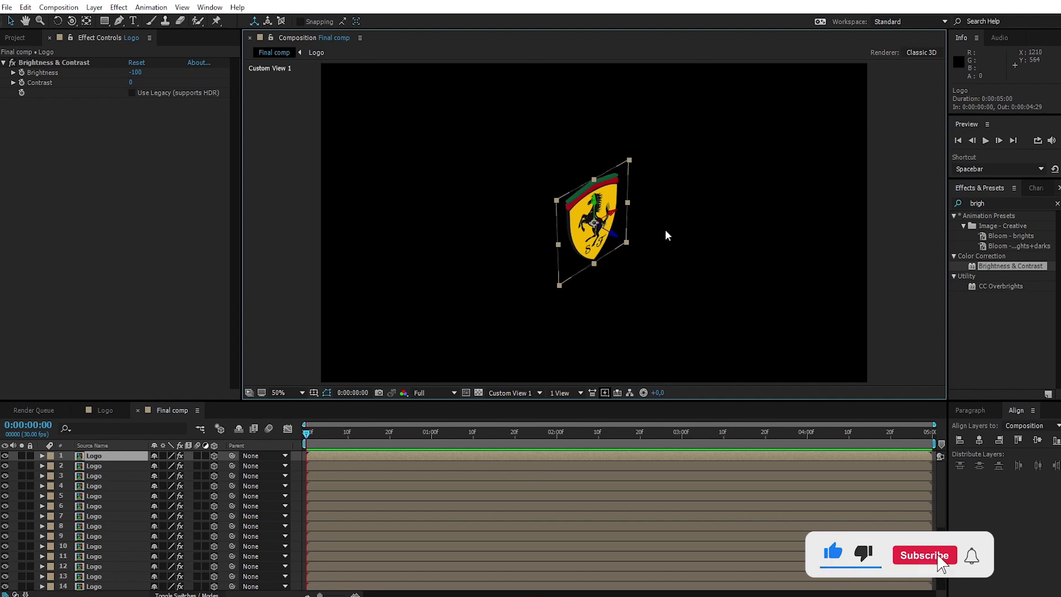
key("slash")
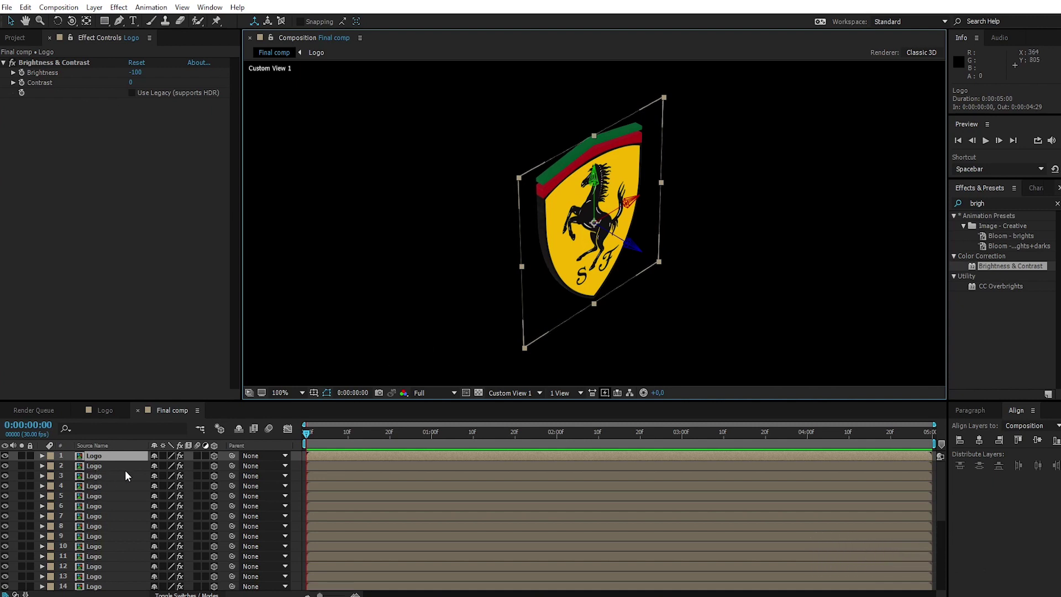
Remove the Brightness & Contrast effect from the topmost Logo layer
left_click(117, 455)
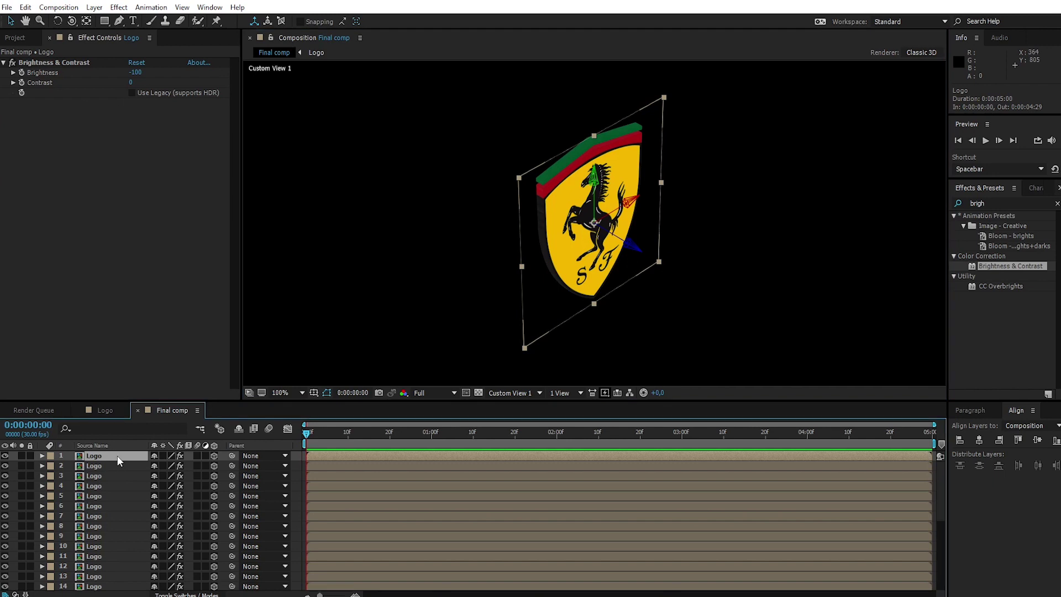
left_click(53, 63)
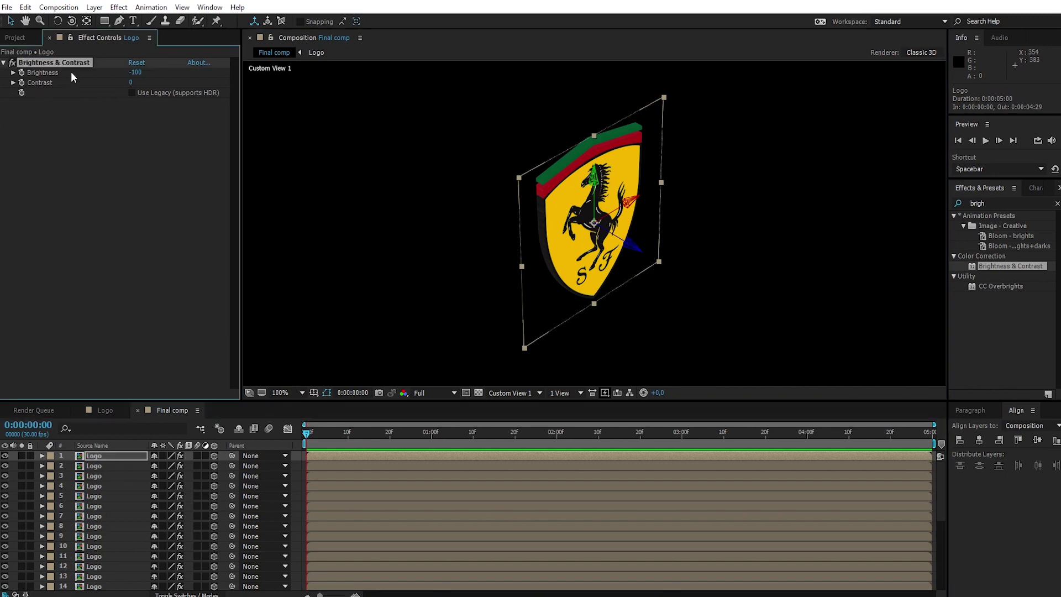
key("Delete")
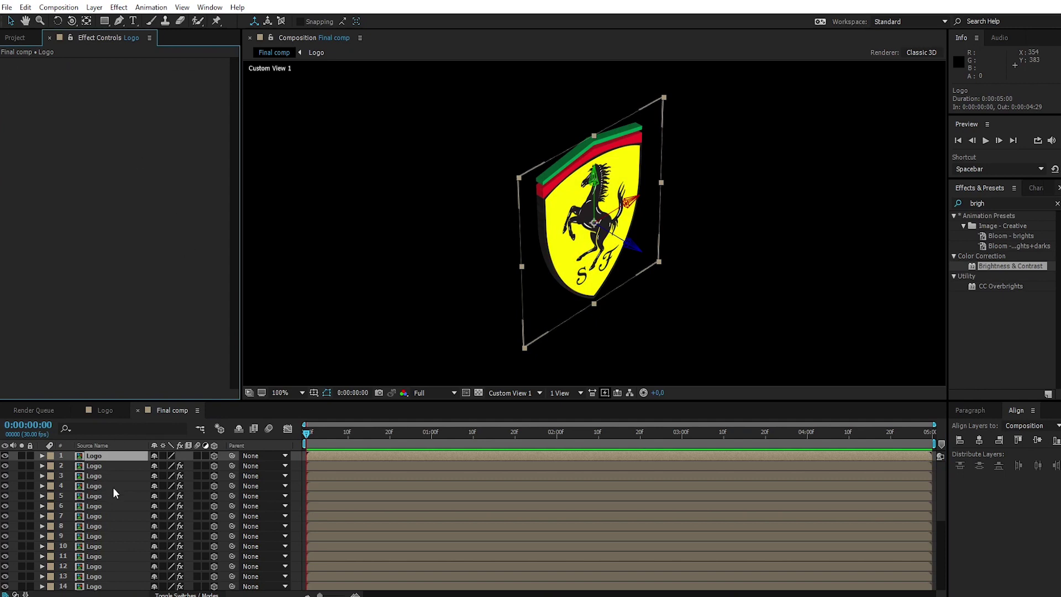
Pre-compose all 29 Logo layers into a new composition named 3D logo, moving all attributes into it
scroll(122, 489, "down", 5)
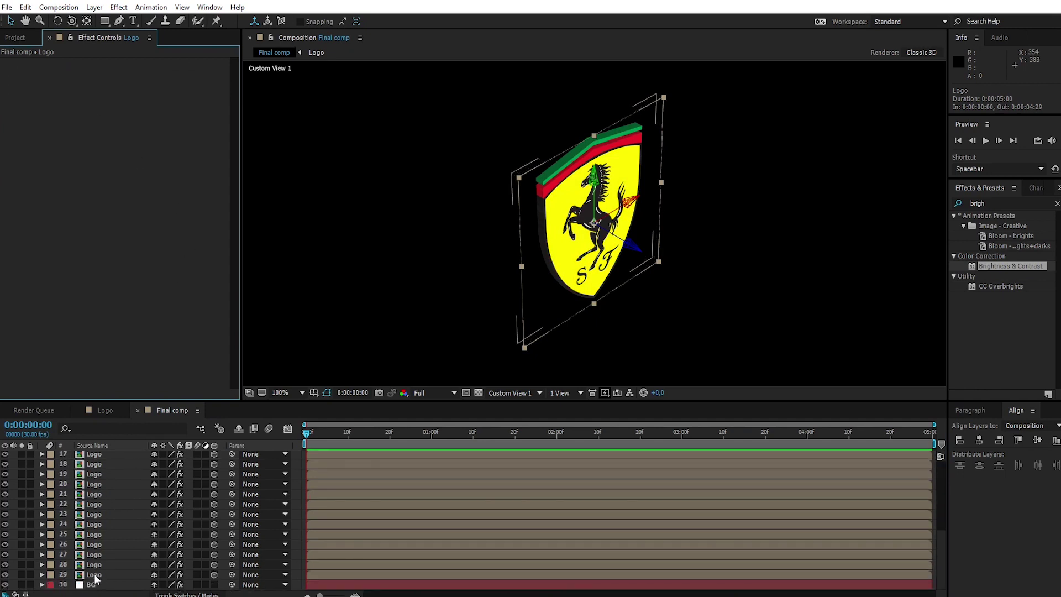
left_click(95, 578, "shift")
right_click(108, 484)
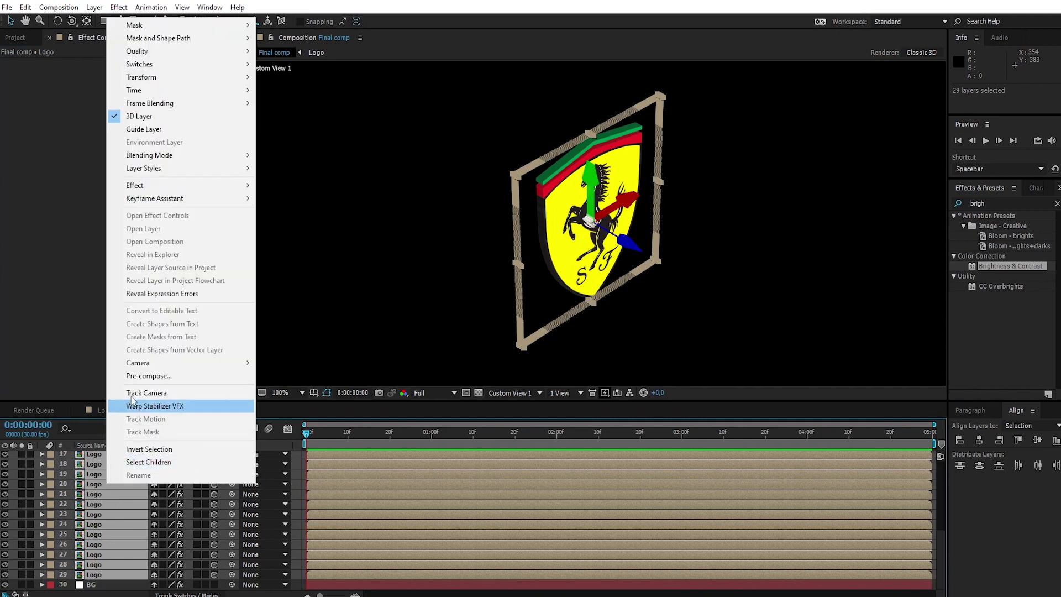
left_click(134, 378)
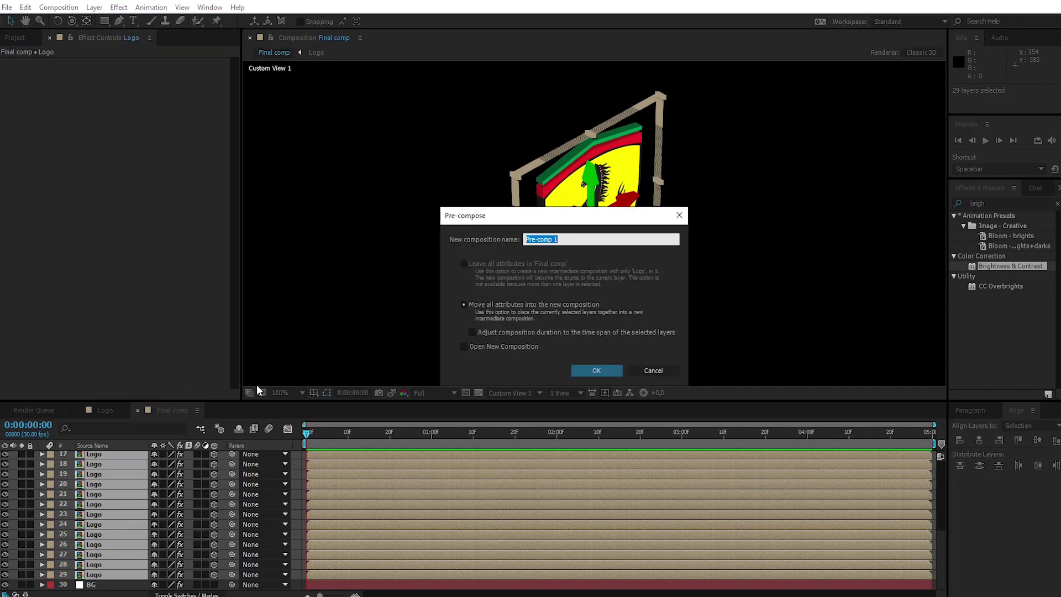
type("3")
left_click(597, 369)
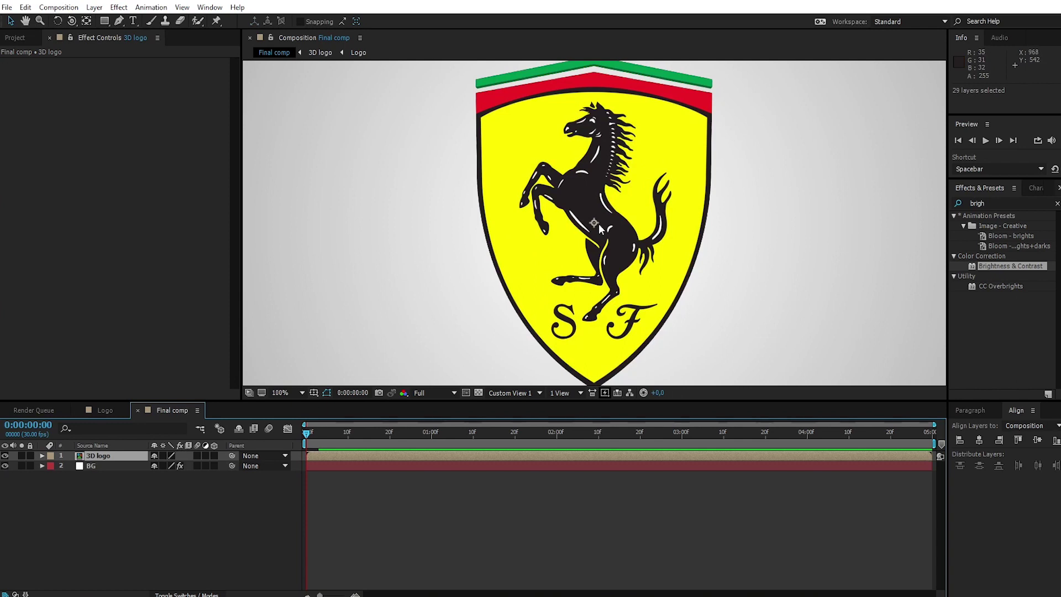
Make 3D logo a 3D layer with collapsed transformations, and return the viewer to Active Camera
scroll(601, 228, "down", 2)
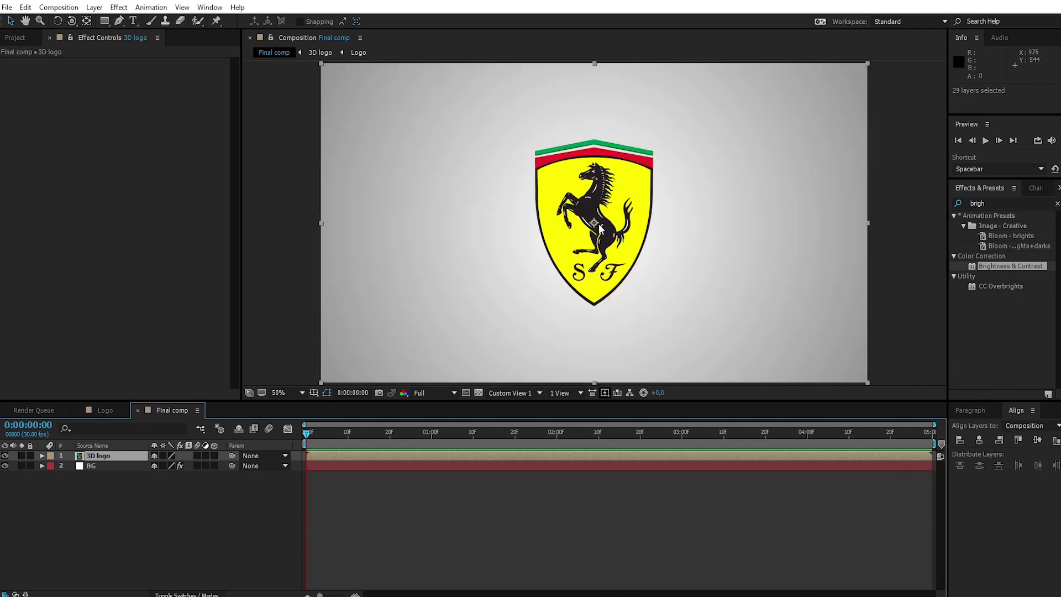
left_click(214, 455)
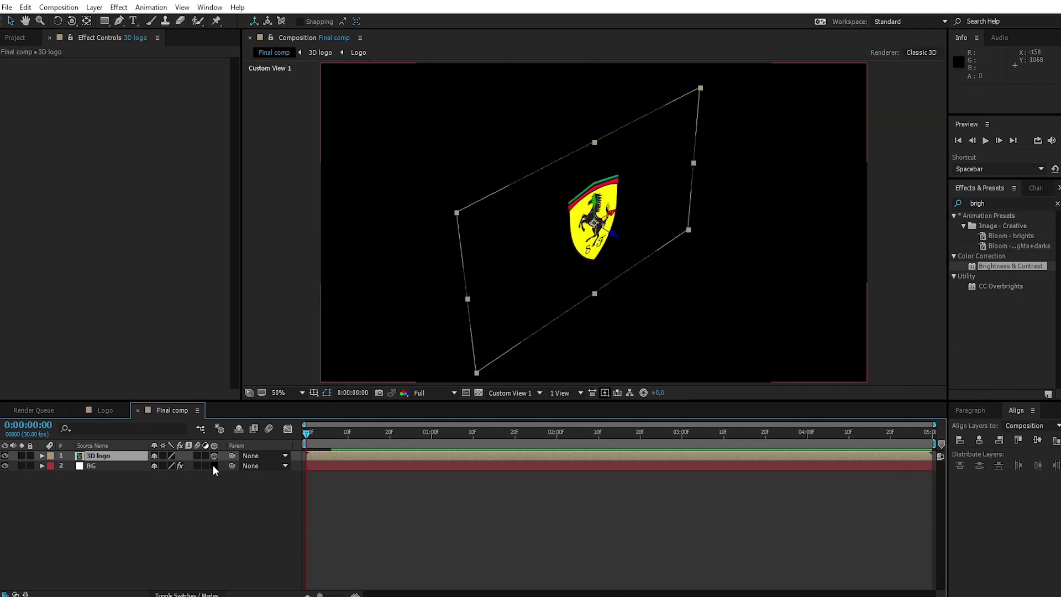
left_click(162, 455)
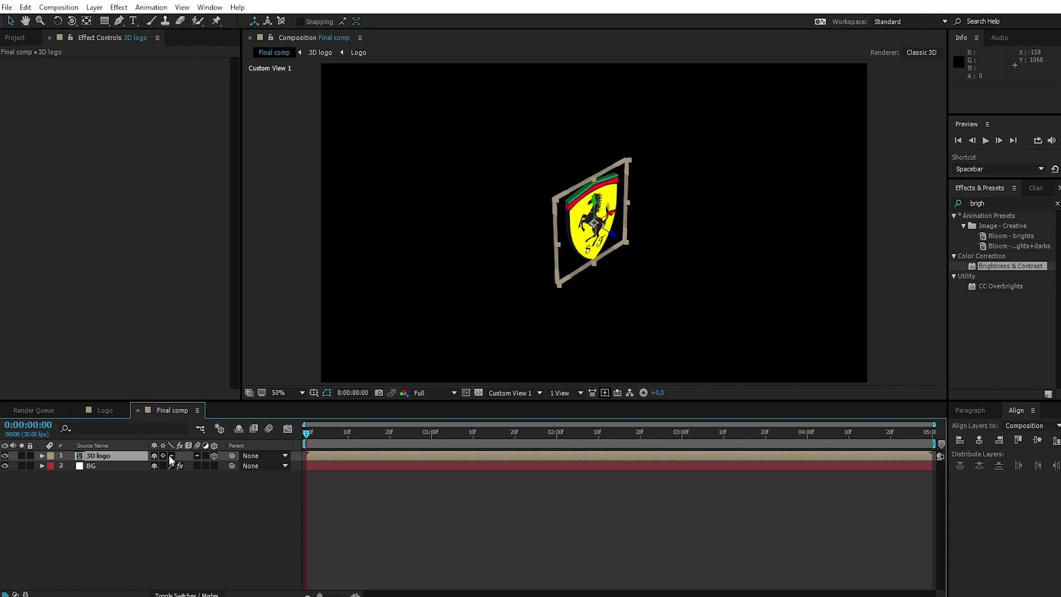
left_click(539, 393)
left_click(526, 407)
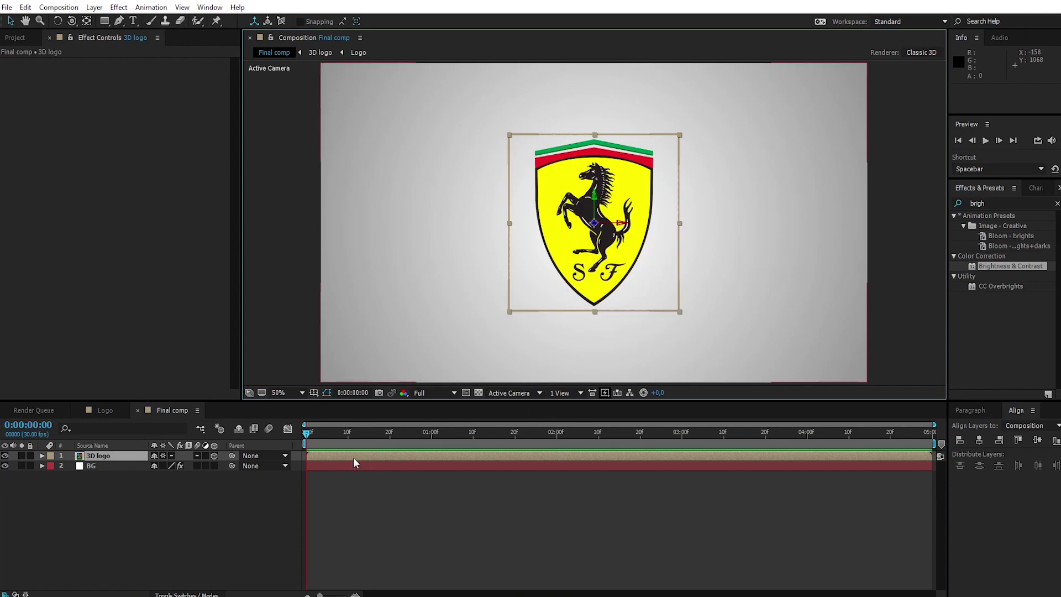
Move the current time to 0:00:03:00 and create a two-node camera with the 35mm preset
left_click_drag(306, 435, 681, 471)
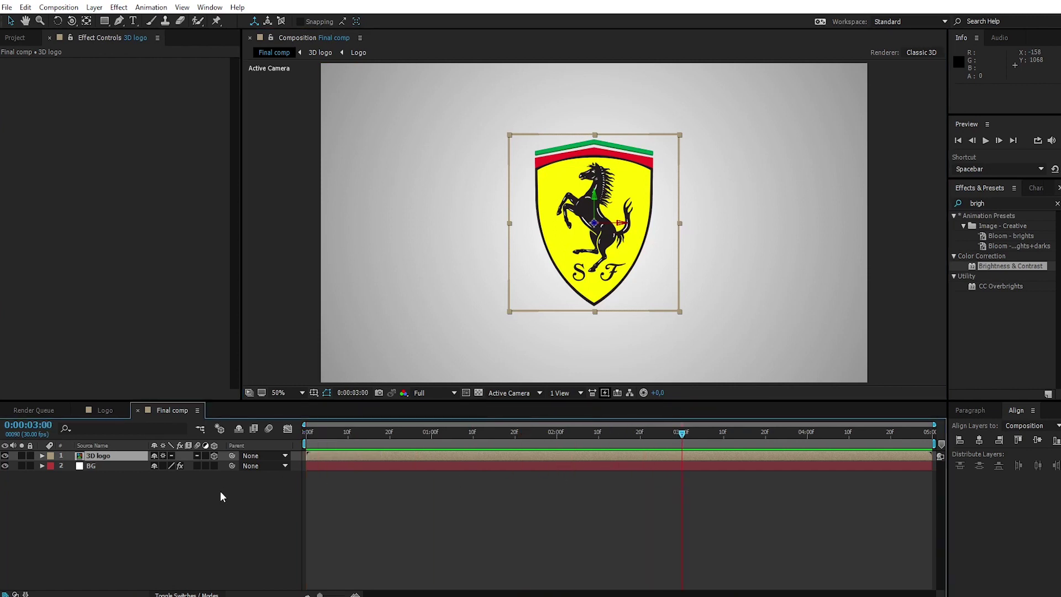
right_click(122, 520)
mouse_move(160, 402)
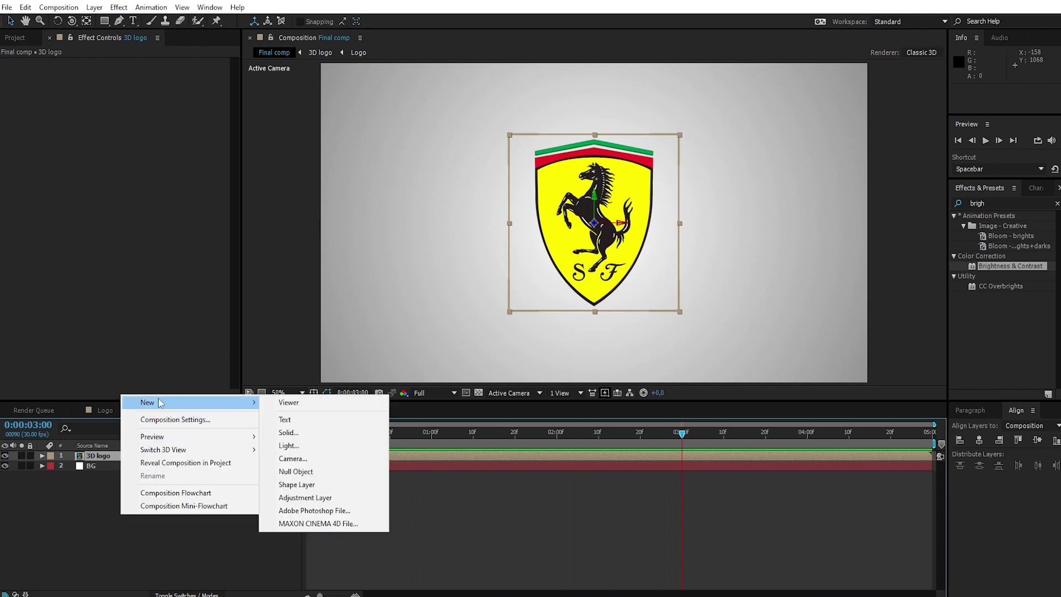
left_click(307, 460)
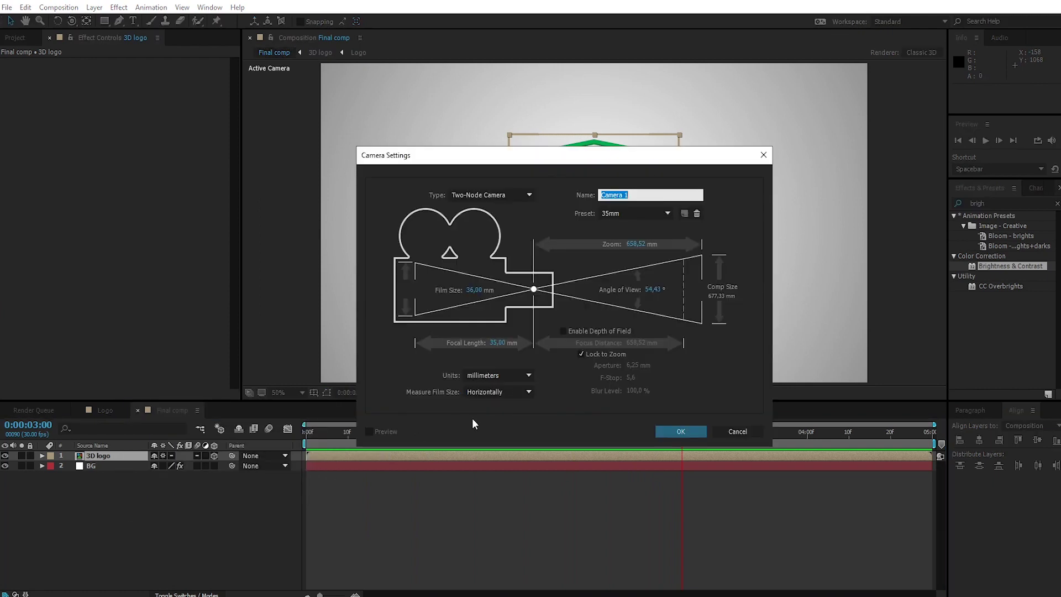
left_click(683, 431)
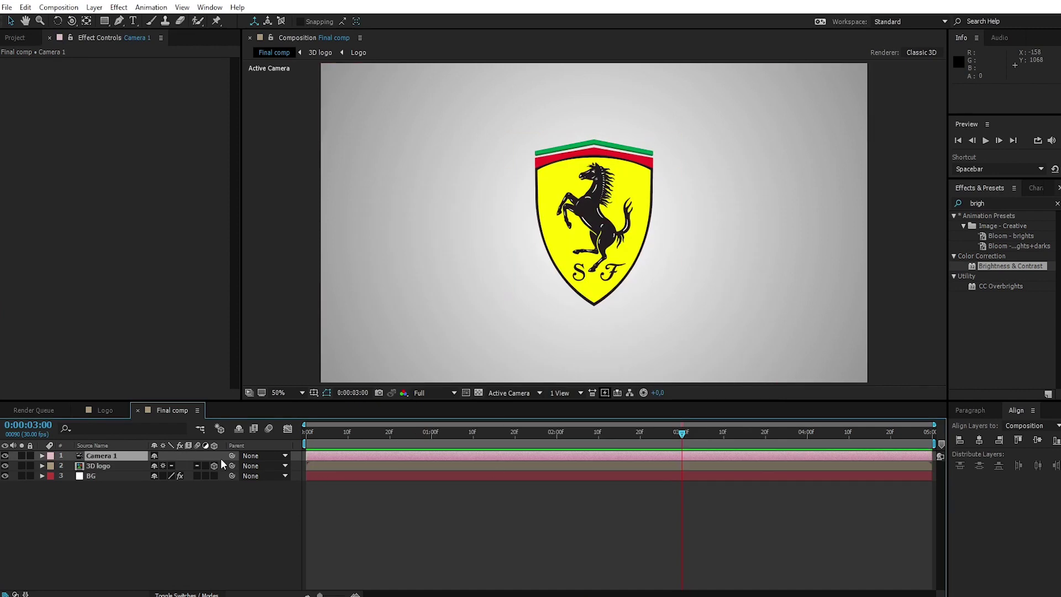
Set keyframes for Camera 1's Point of Interest and Position at 3 seconds
left_click(42, 457)
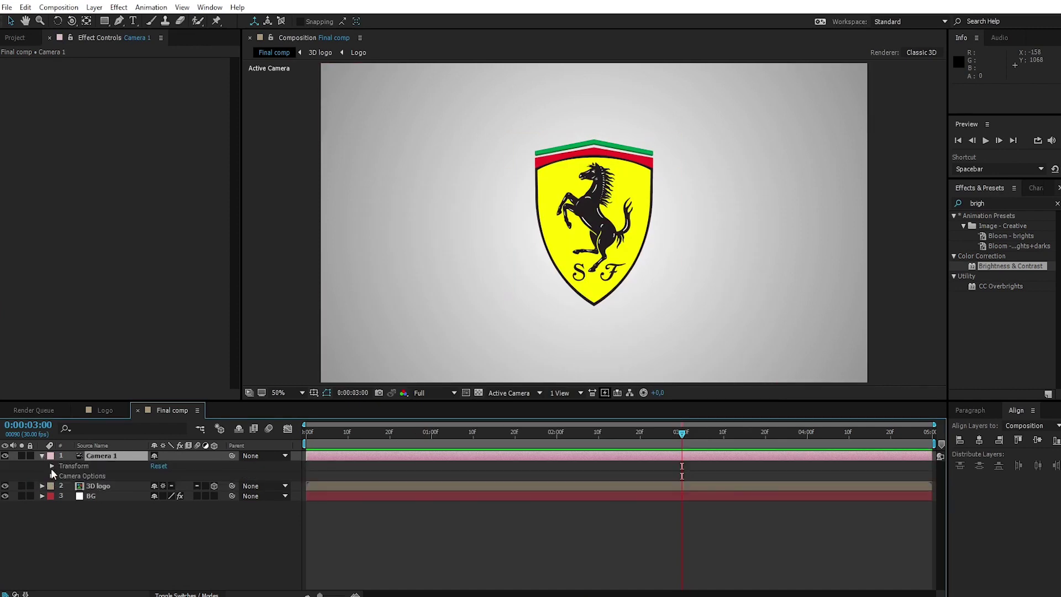
left_click(50, 467)
left_click(70, 476)
left_click(70, 486)
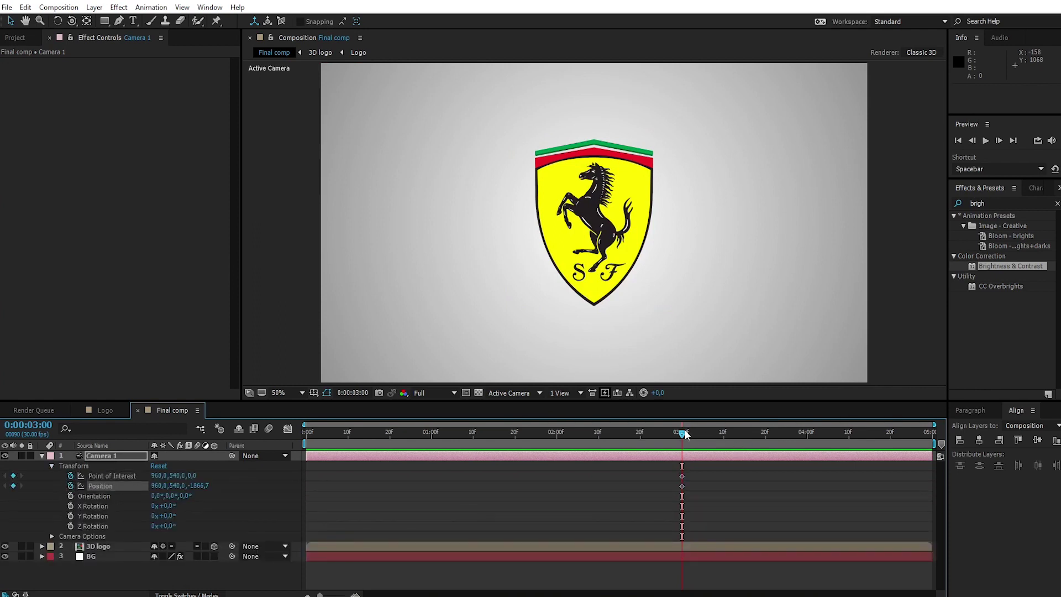
At the composition's first frame, orbit the camera around the logo to a position of about -443, -21, -1096
left_click_drag(525, 438, 301, 438)
left_click(71, 22)
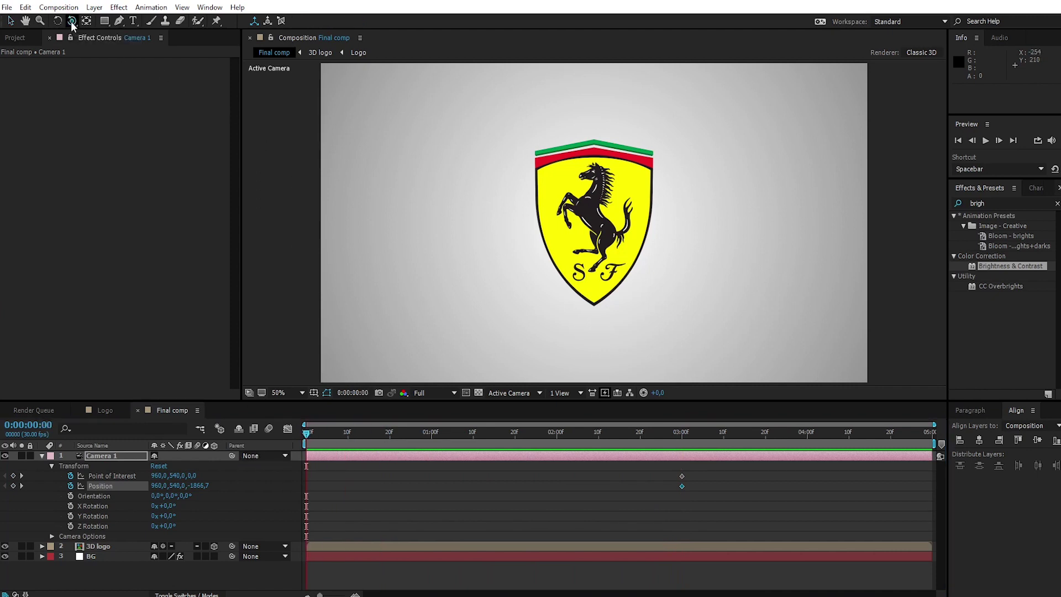
left_click_drag(556, 199, 614, 220)
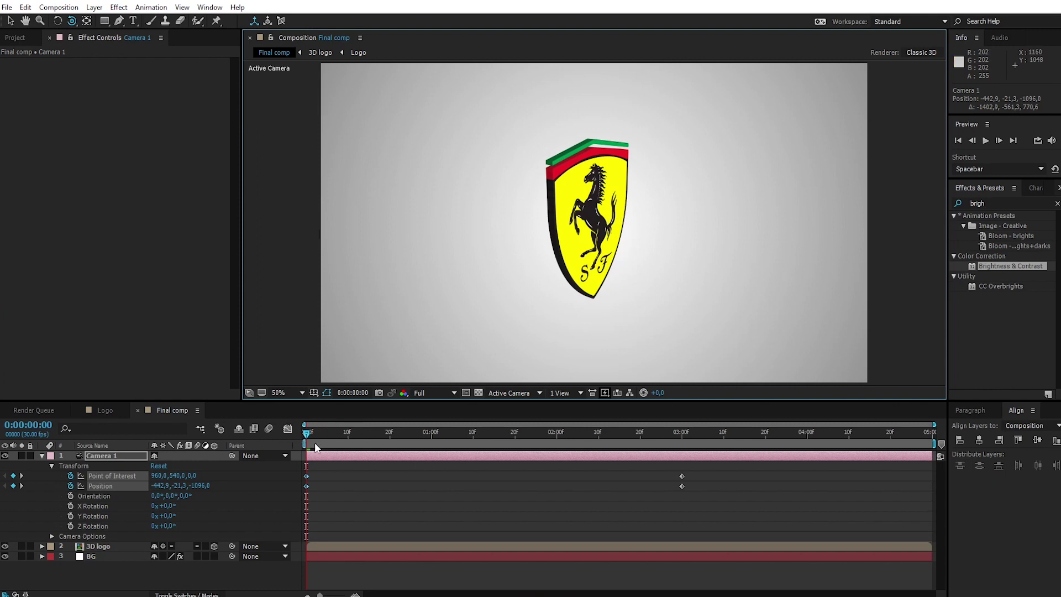
Preview the camera move, and apply Easy Ease to all of Camera 1's Point of Interest and Position keyframes
key("space")
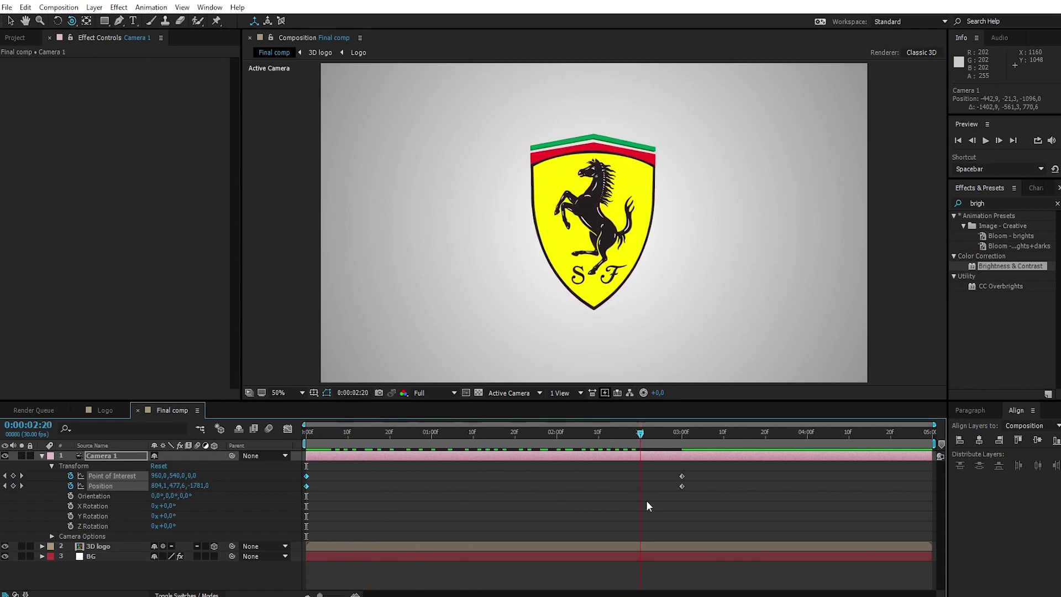
key("space")
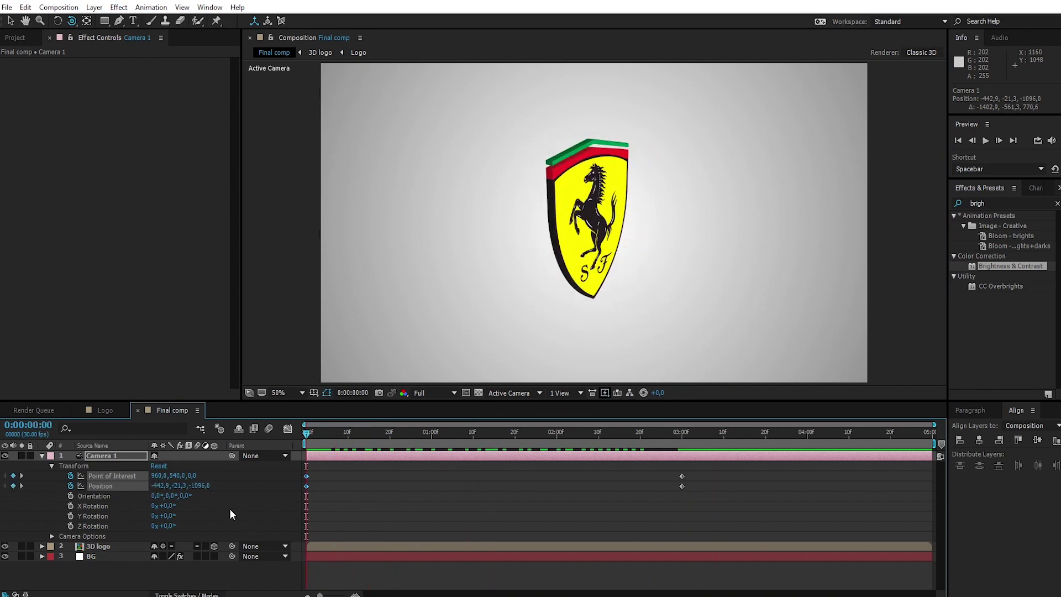
left_click_drag(299, 465, 691, 492)
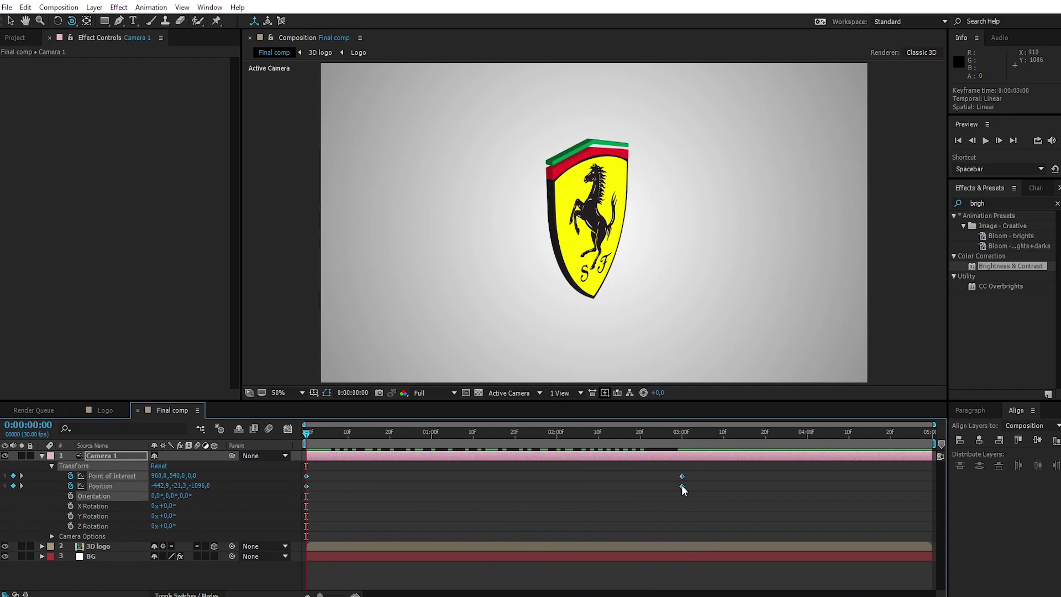
right_click(681, 485)
mouse_move(706, 484)
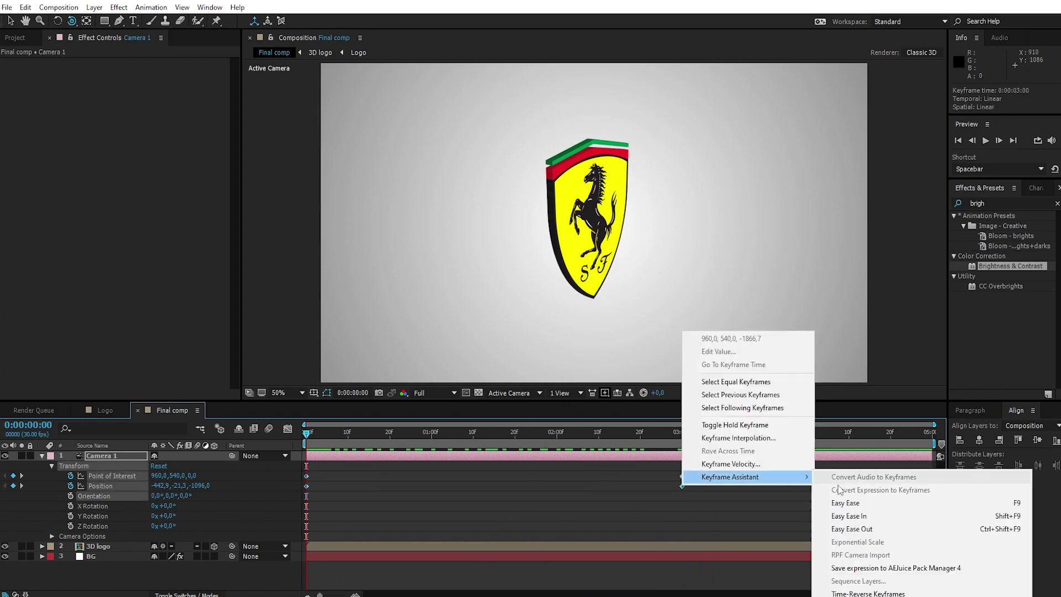
left_click(843, 506)
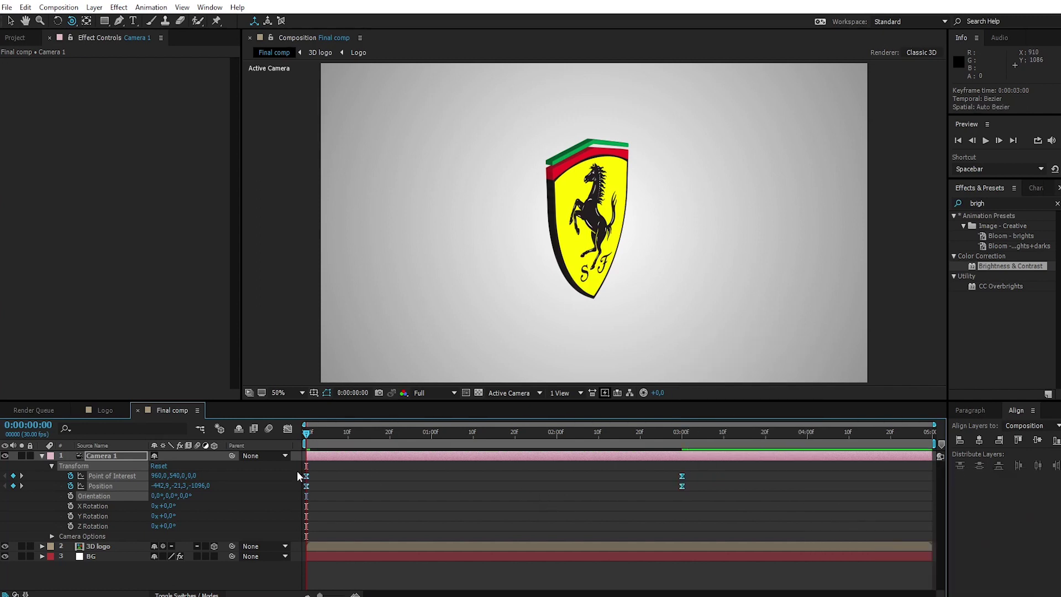
left_click(42, 456)
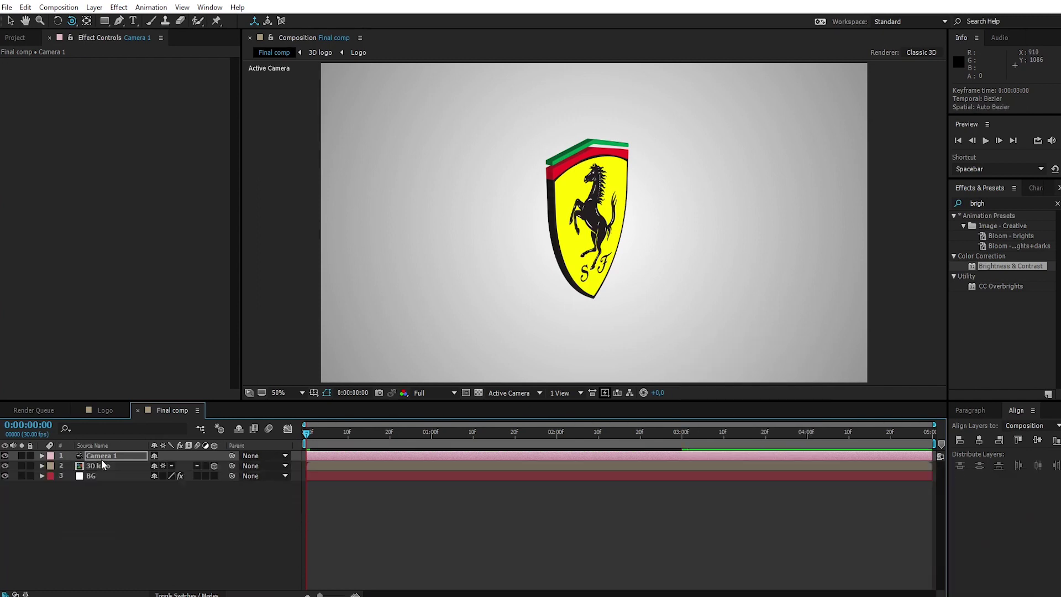
Preview the eased camera move, and add a Scale keyframe to the 3D logo layer at 0:00:02:20
key("space")
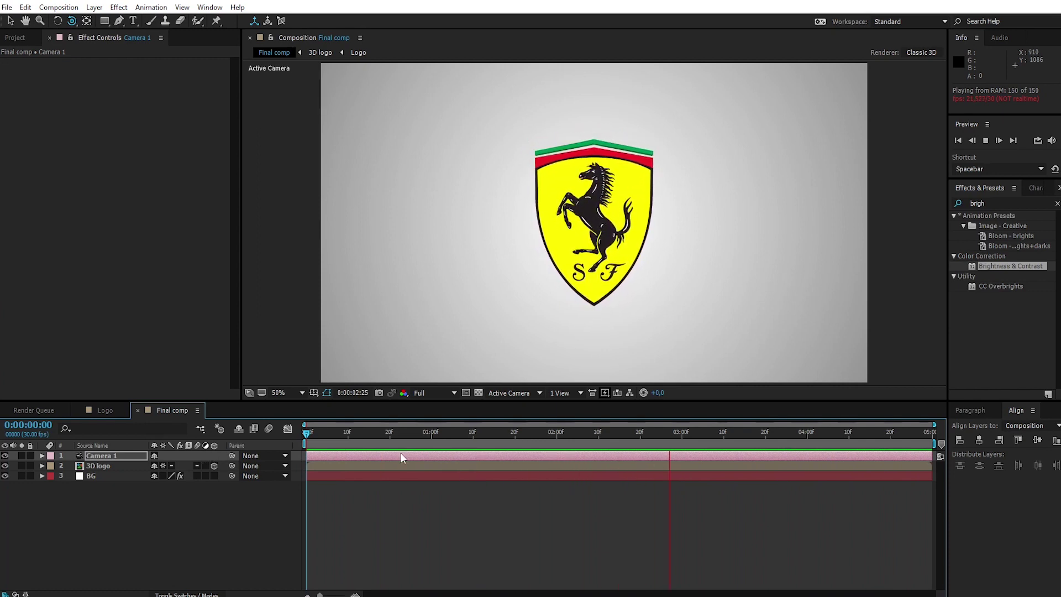
left_click(757, 433)
left_click_drag(757, 438, 637, 458)
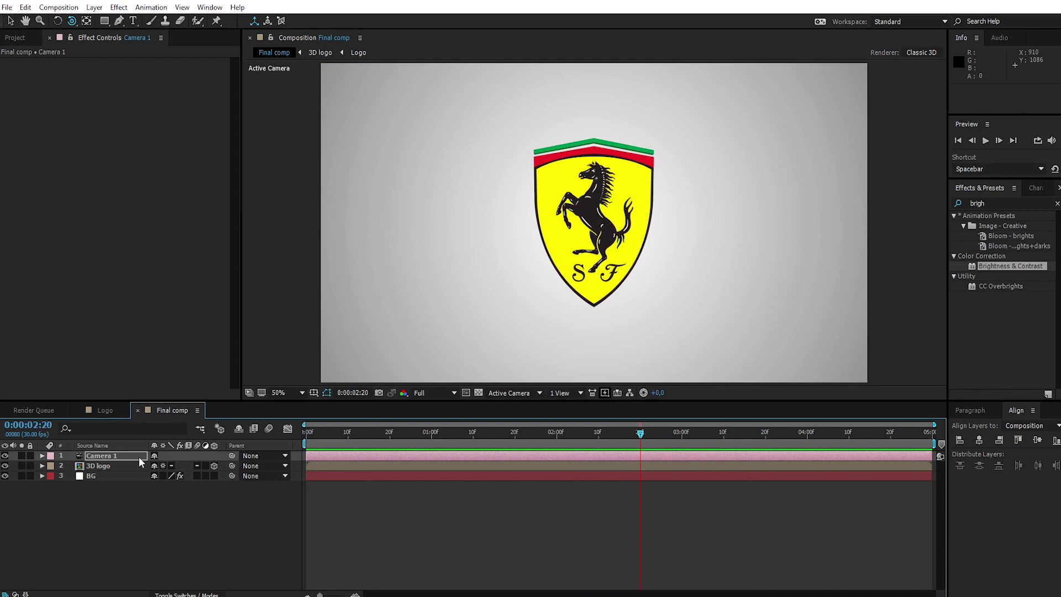
left_click(122, 464)
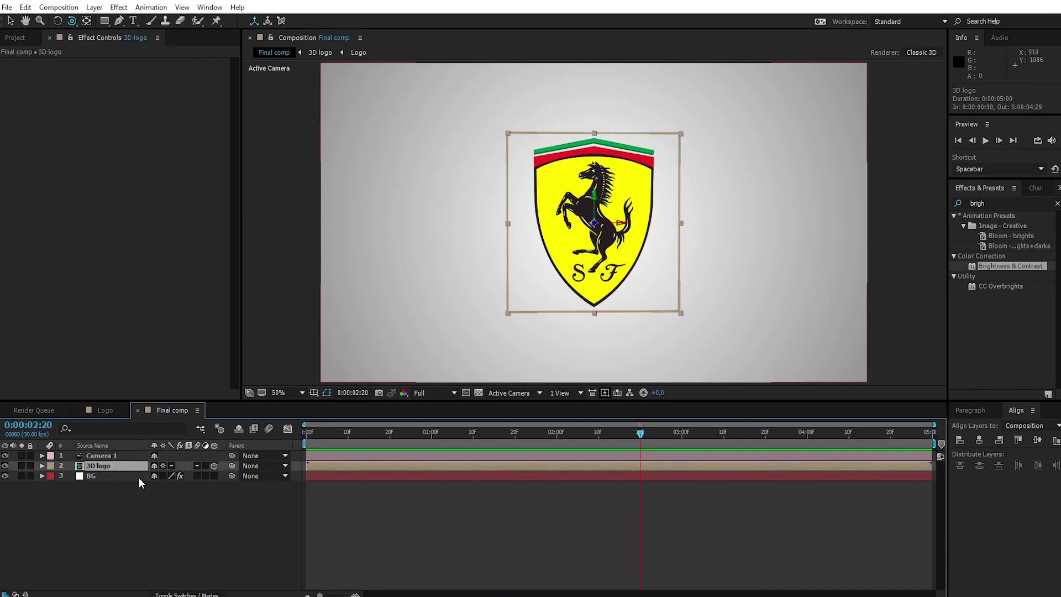
key("s")
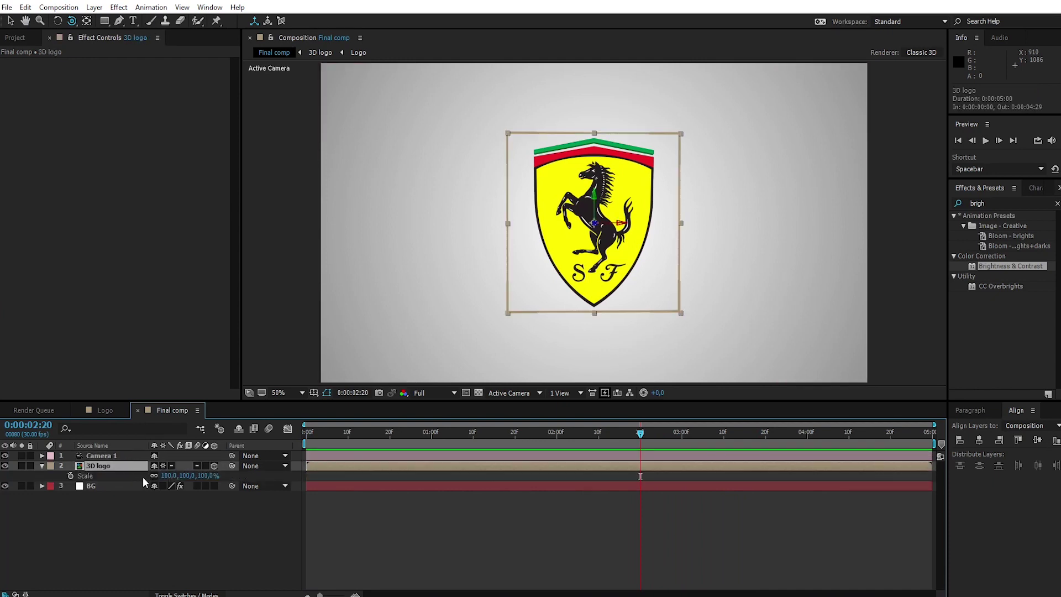
left_click(70, 476)
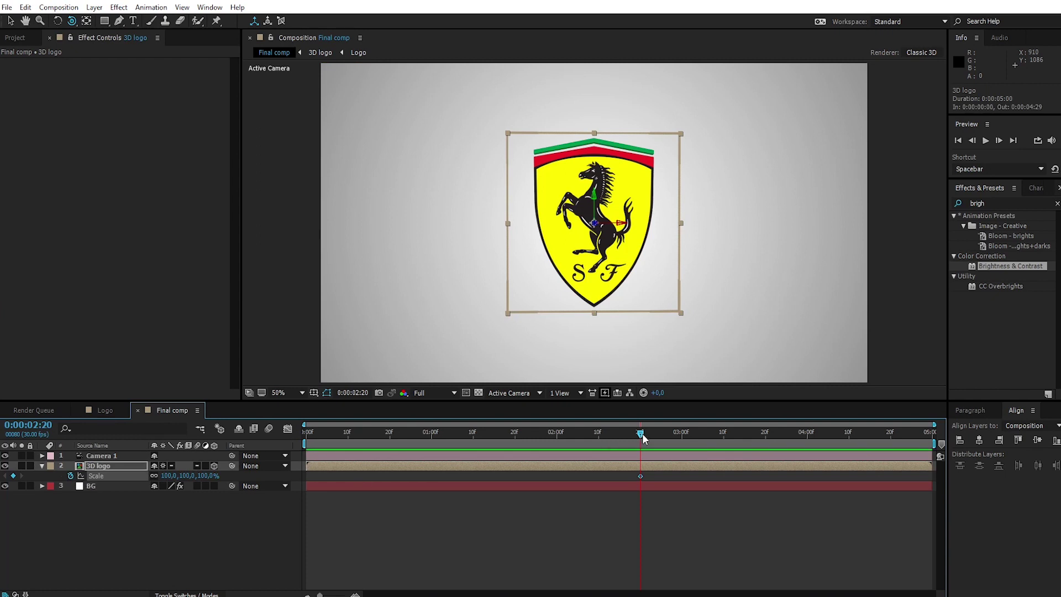
Keyframe 3D logo's Scale at 80% at 0:00:01:00 and at 0% on the composition's first frame
left_click_drag(640, 433, 431, 456)
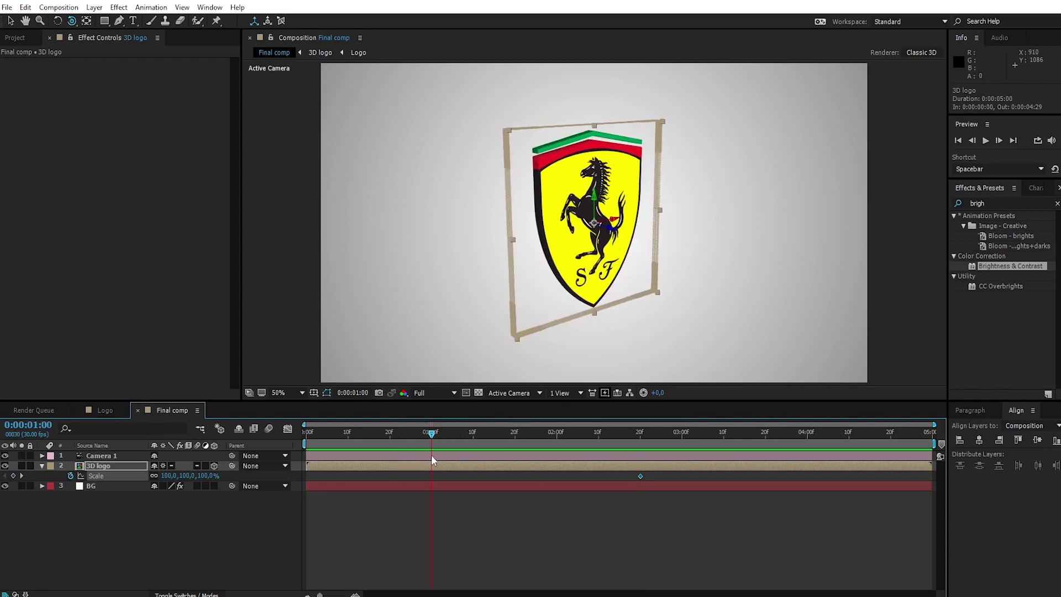
left_click(168, 476)
type("80")
key("Return")
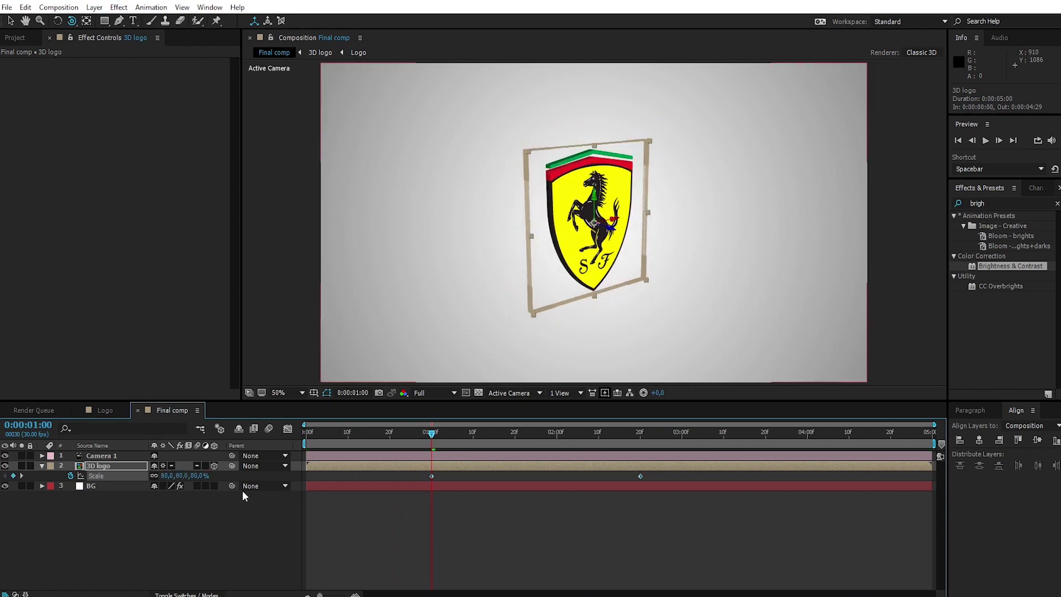
left_click_drag(432, 433, 241, 465)
left_click(199, 478)
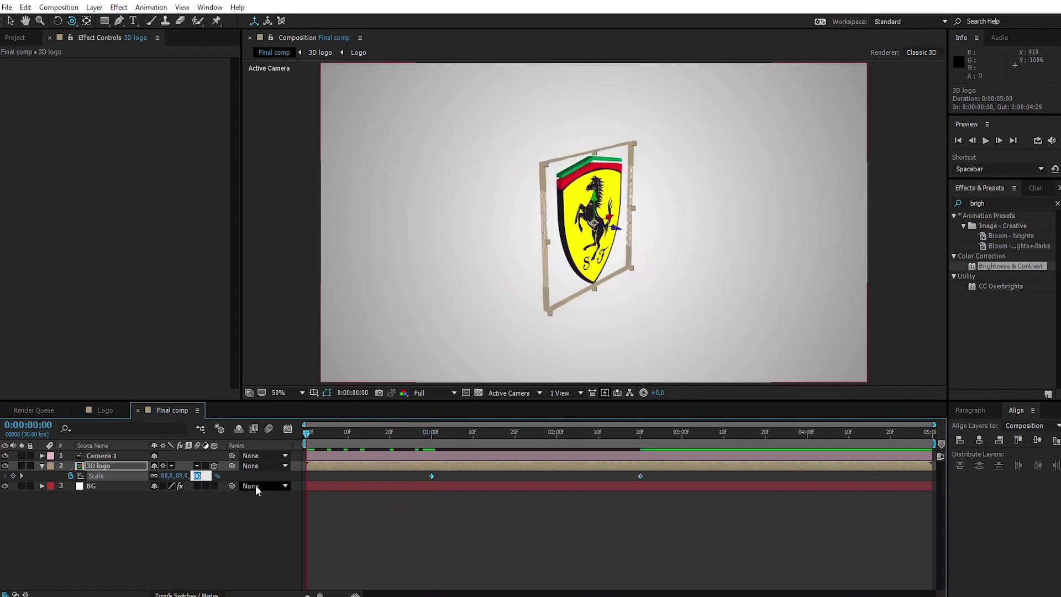
type("0")
key("Return")
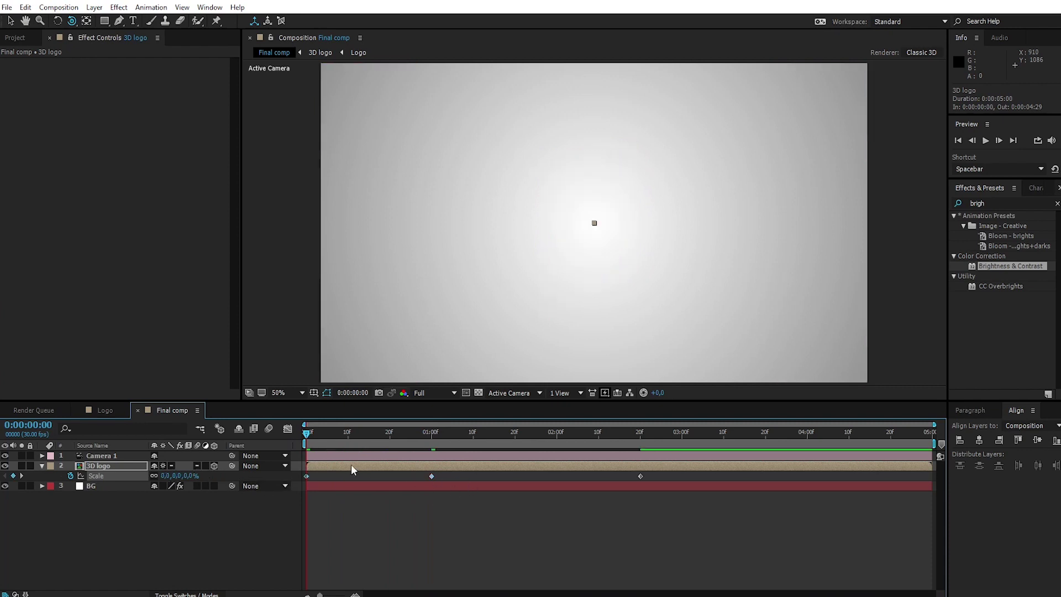
Set 3D logo's Scale to 80% at 0:00:03:00, and preview the scale animation from the first frame
left_click_drag(307, 435, 679, 506)
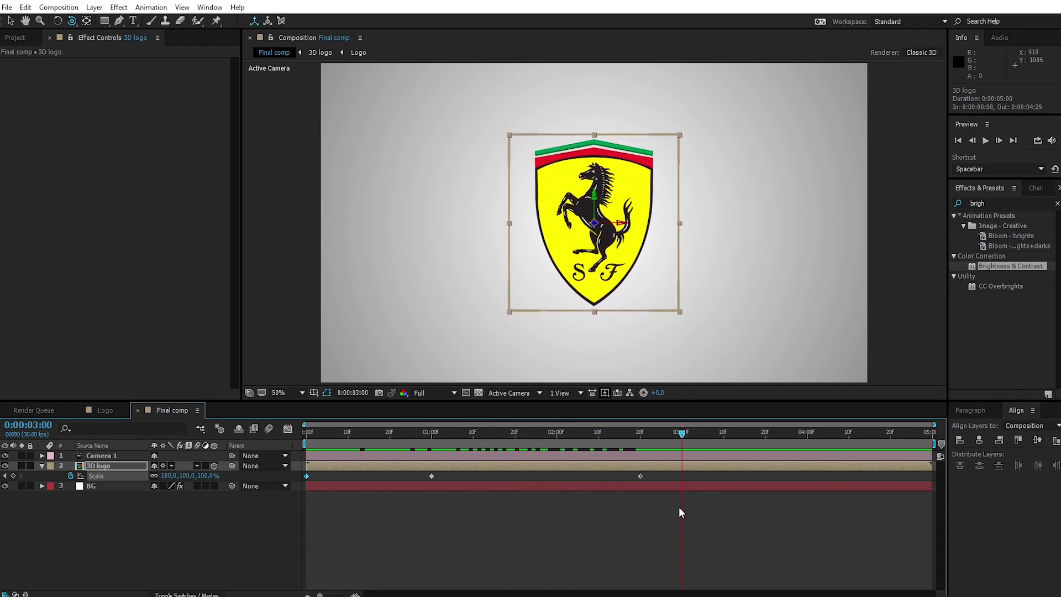
left_click(166, 476)
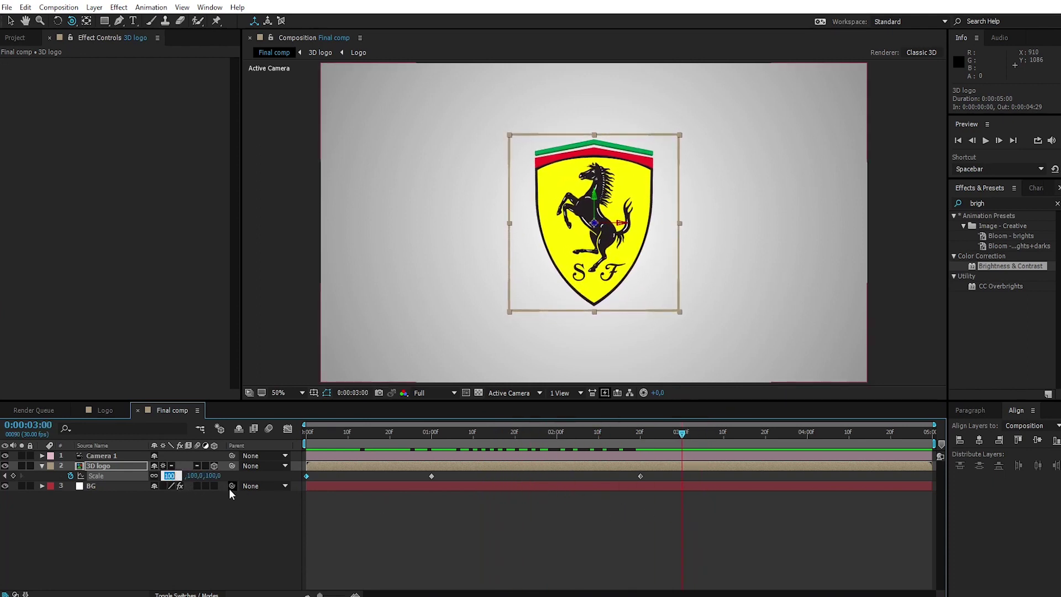
type("80")
key("Return")
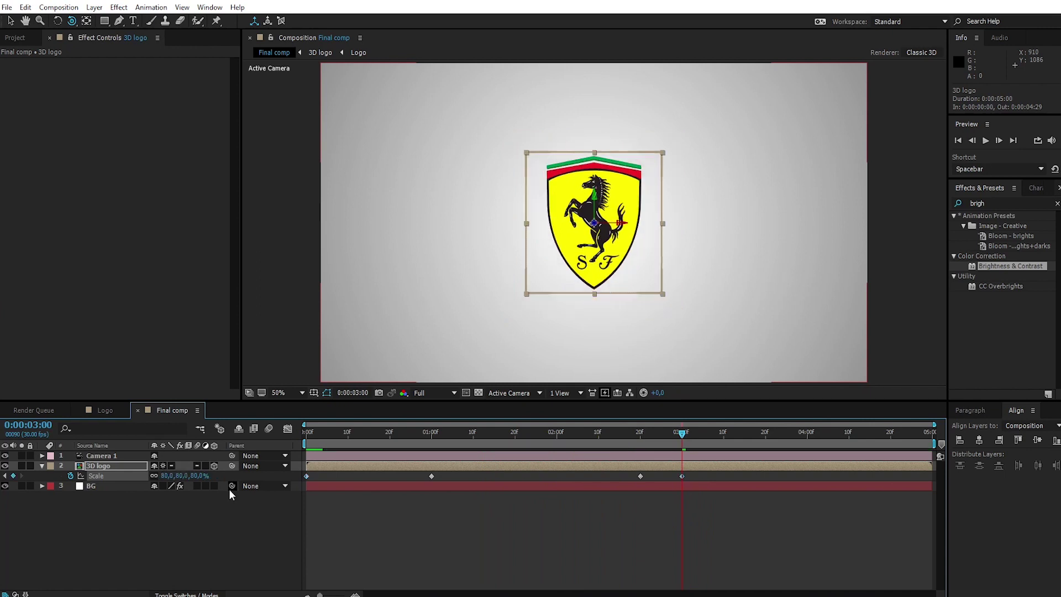
left_click_drag(681, 434, 237, 466)
key("space")
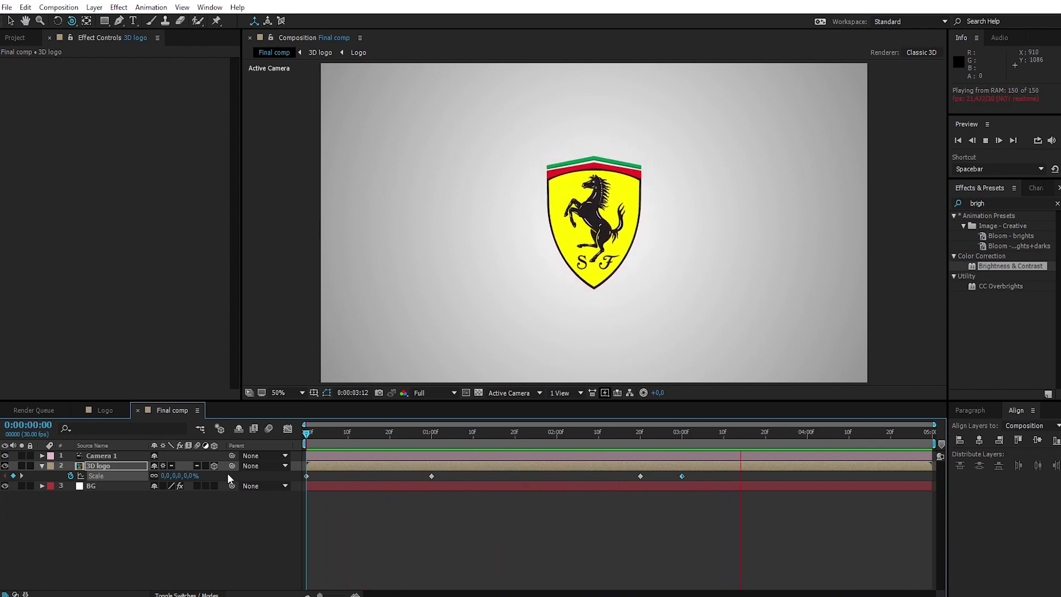
key("space")
Ease all of 3D logo's Scale keyframes, and preview the animation from the first frame
left_click_drag(298, 473, 695, 479)
right_click(641, 476)
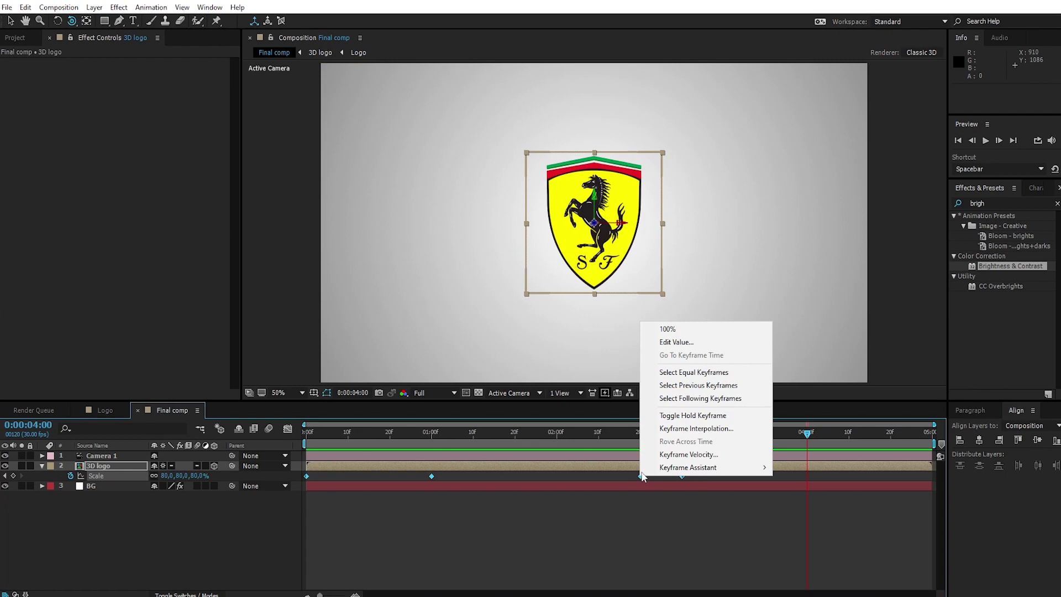
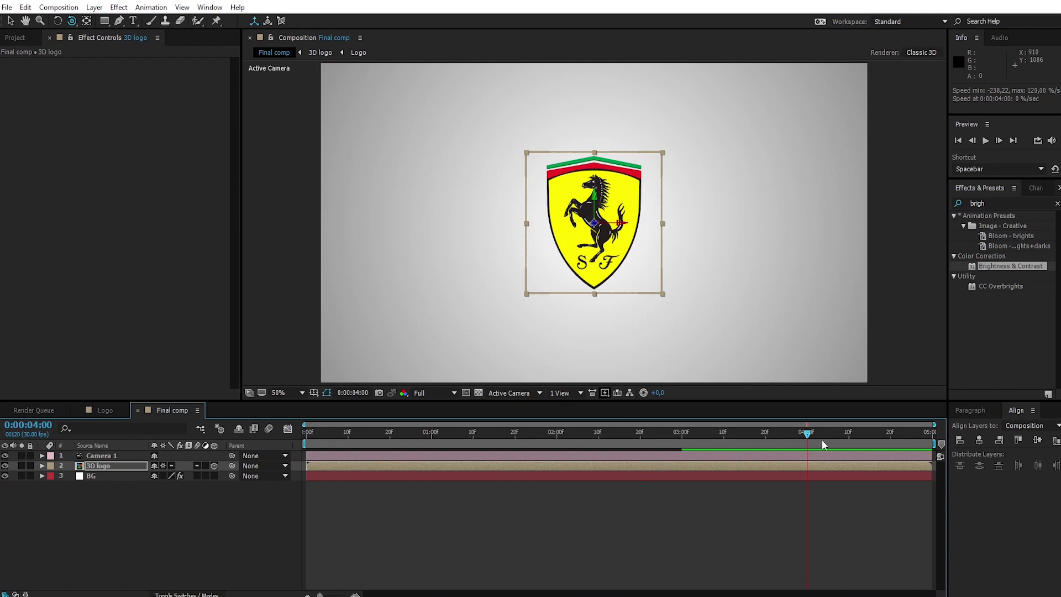
left_click_drag(808, 433, 327, 429)
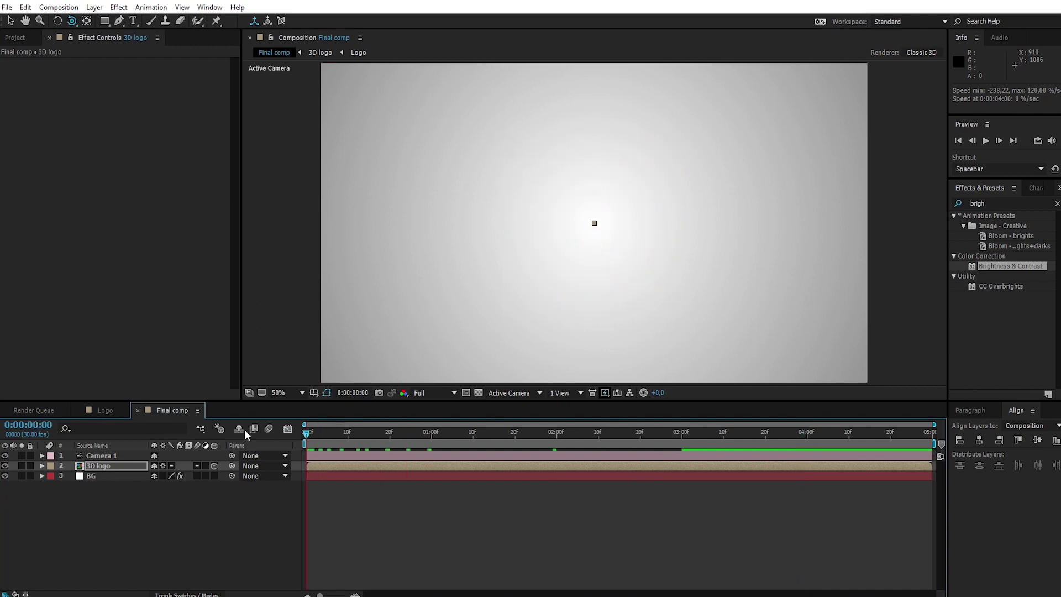
key("space")
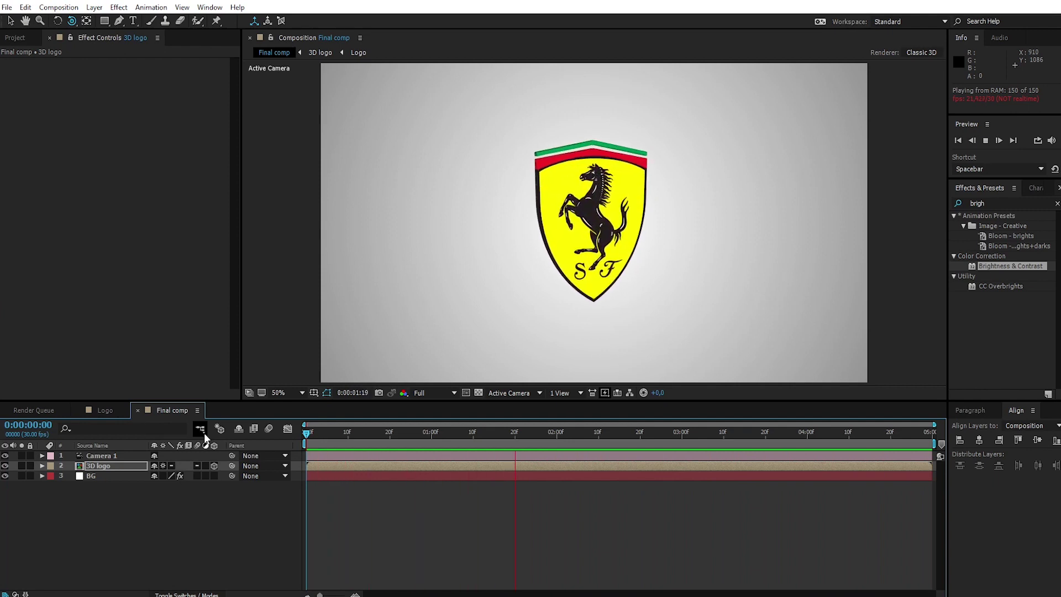
key("space")
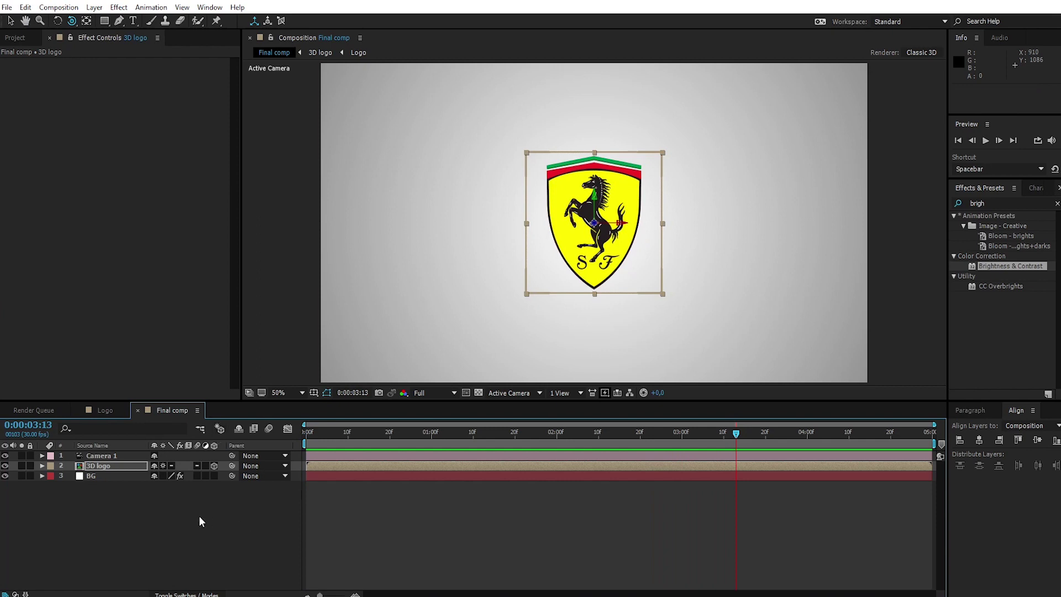
Search the effects for "light" and apply CC Light Sweep to the 3D logo layer
left_click(130, 467)
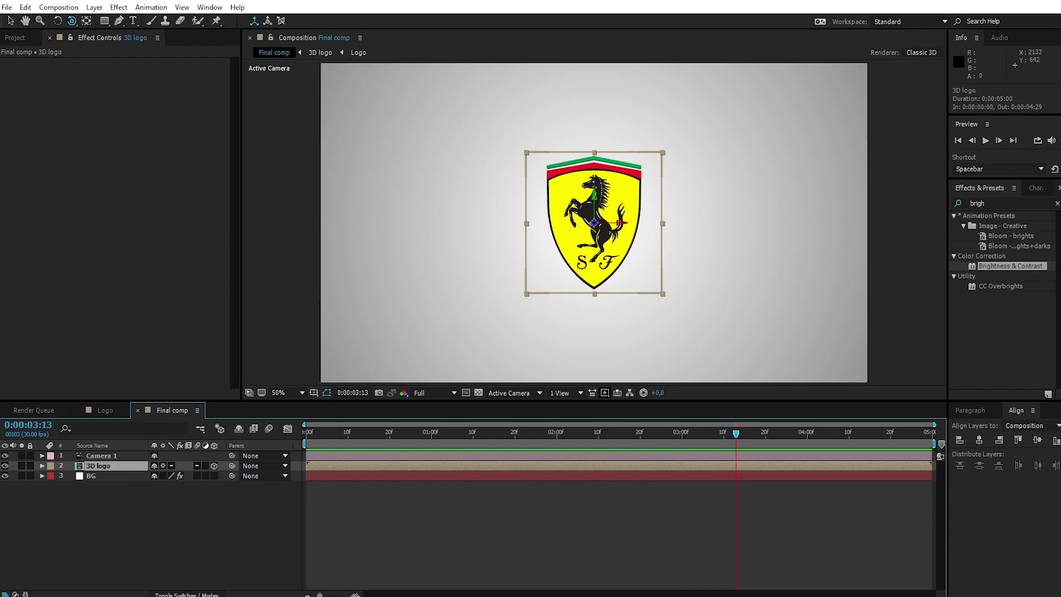
left_click(992, 203)
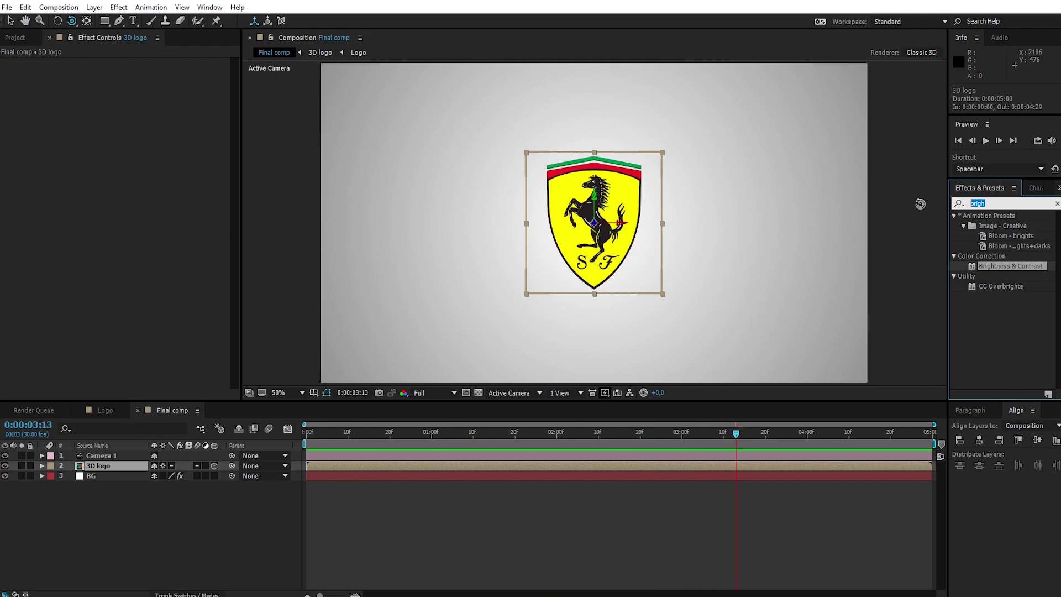
type("ligh")
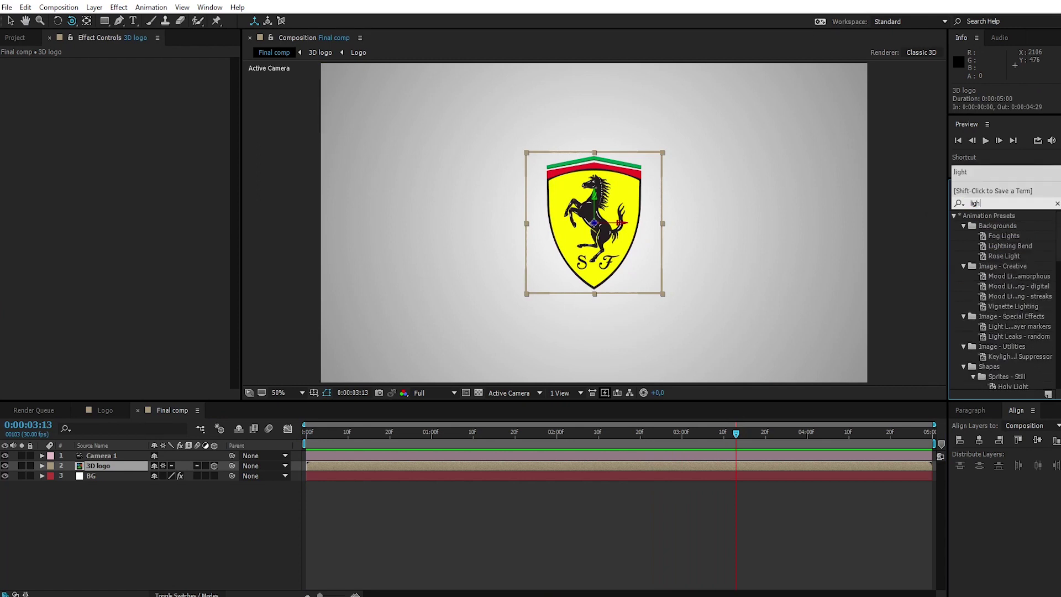
type("t")
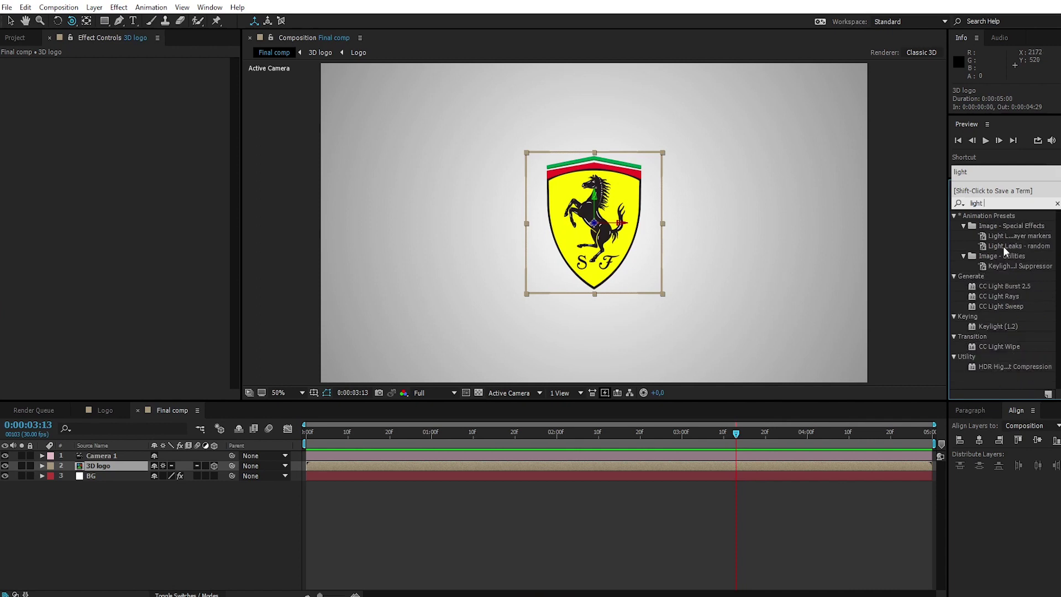
left_click(1013, 307)
left_click_drag(1019, 306, 128, 465)
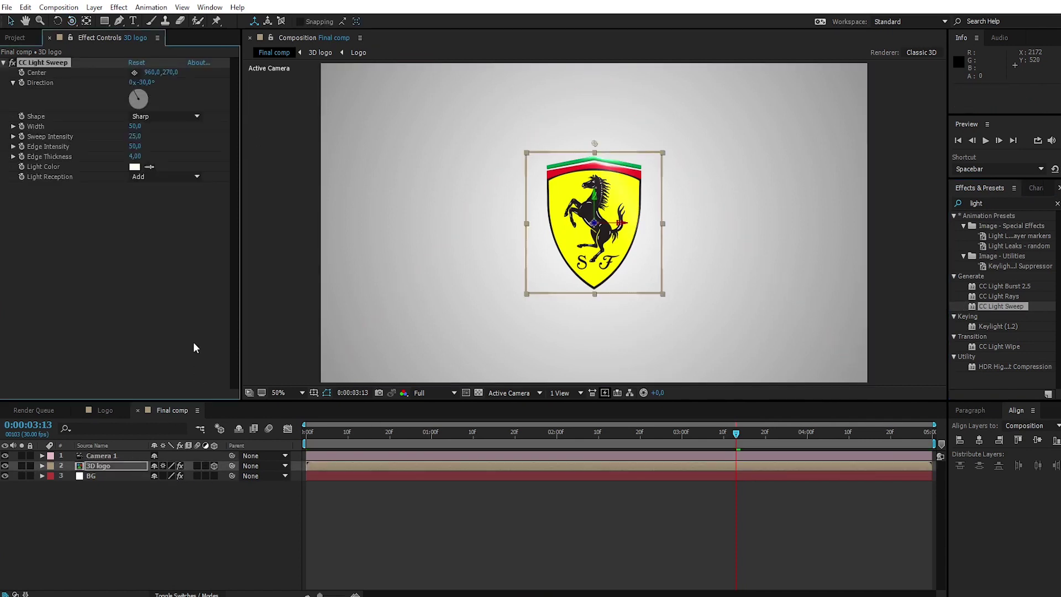
At 0:00:00:23, keyframe the light sweep's Center and move it left of the logo to about 402, 282
left_click_drag(738, 432, 404, 435)
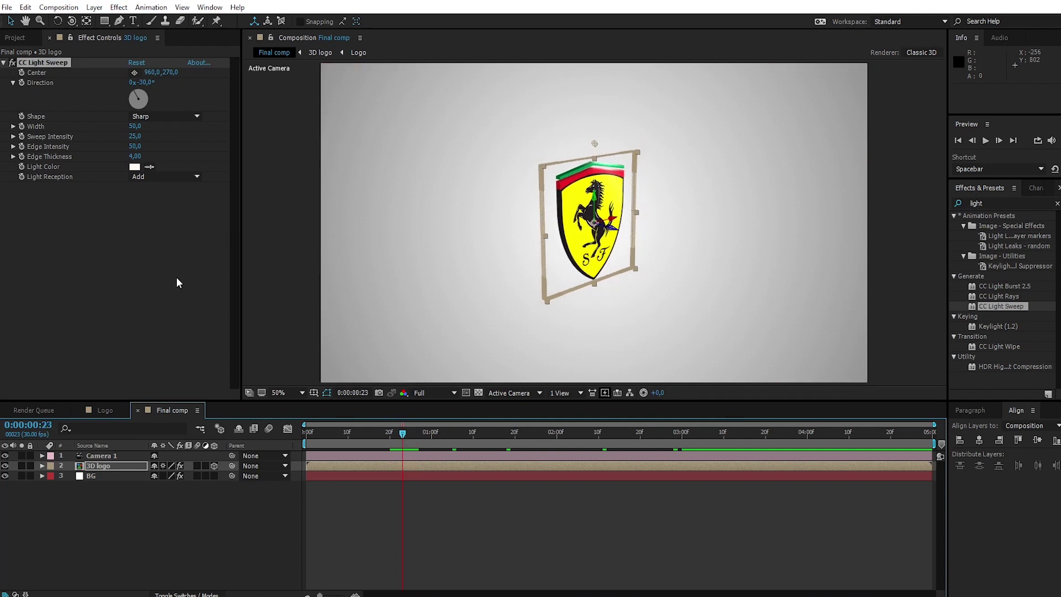
left_click(21, 73)
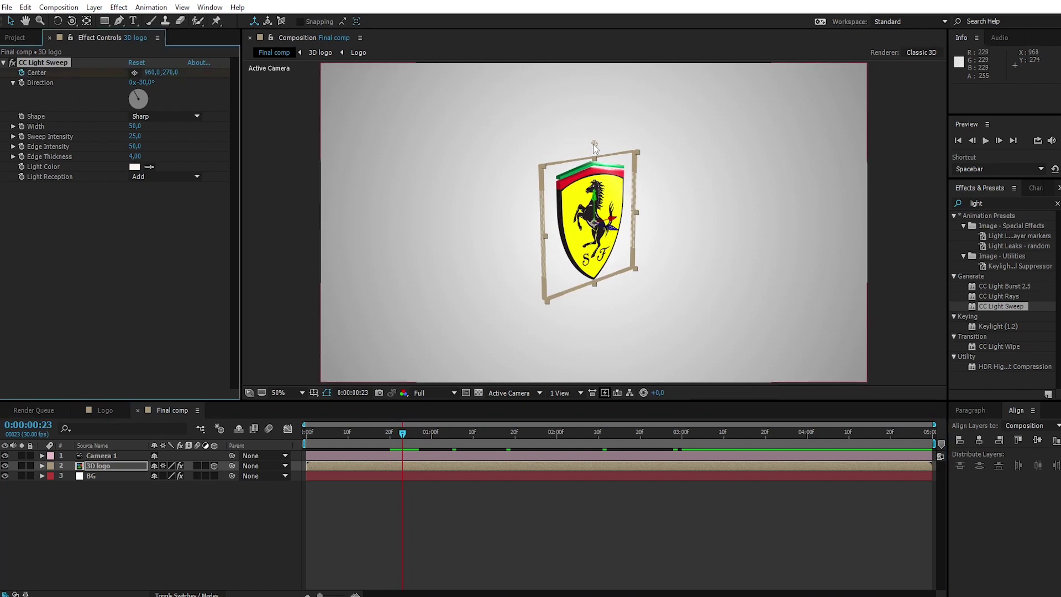
left_click_drag(594, 144, 451, 150)
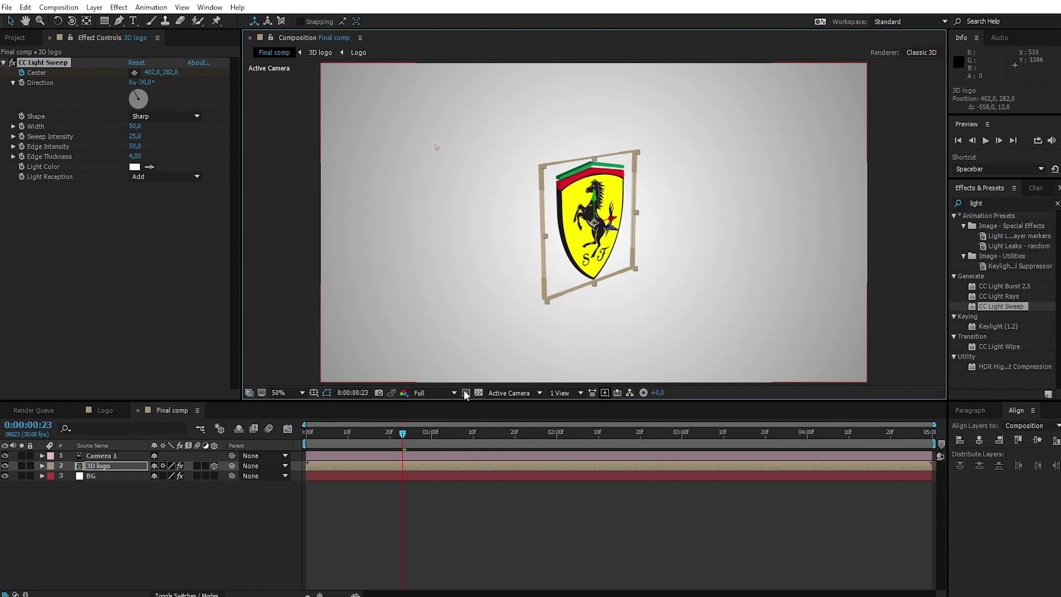
At 0:00:03:00, move the light sweep's Center to about 1262, 178, and preview the animation from the first frame
left_click_drag(403, 435, 682, 475)
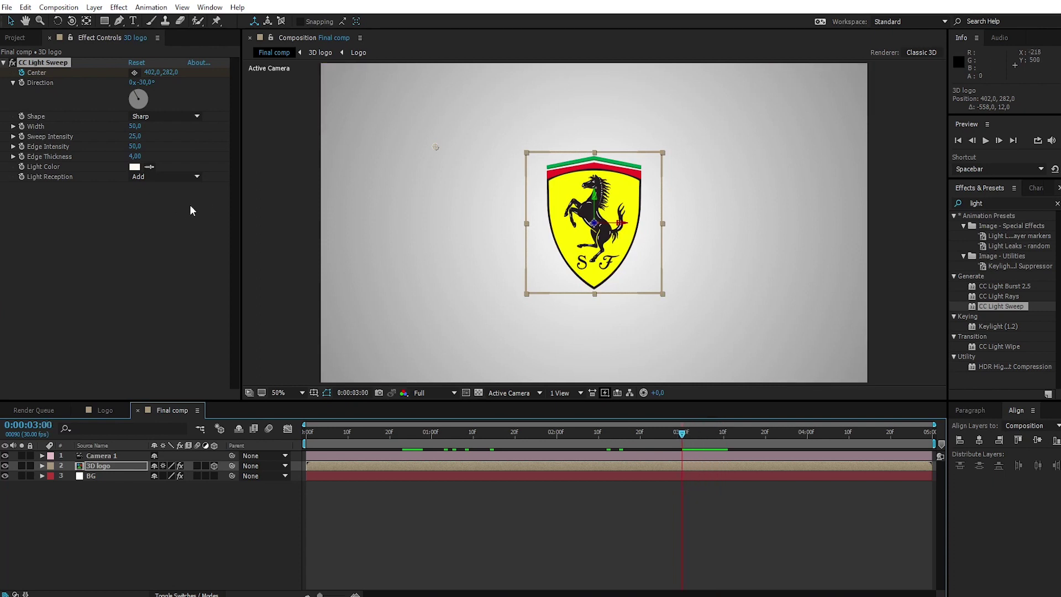
left_click_drag(436, 148, 680, 117)
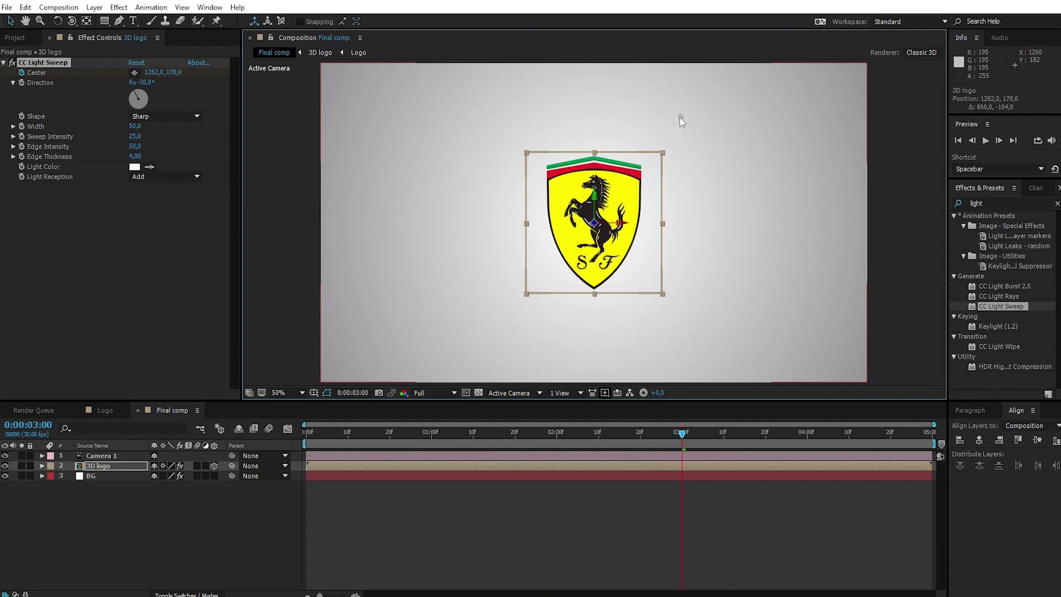
left_click_drag(684, 438, 302, 440)
key("space")
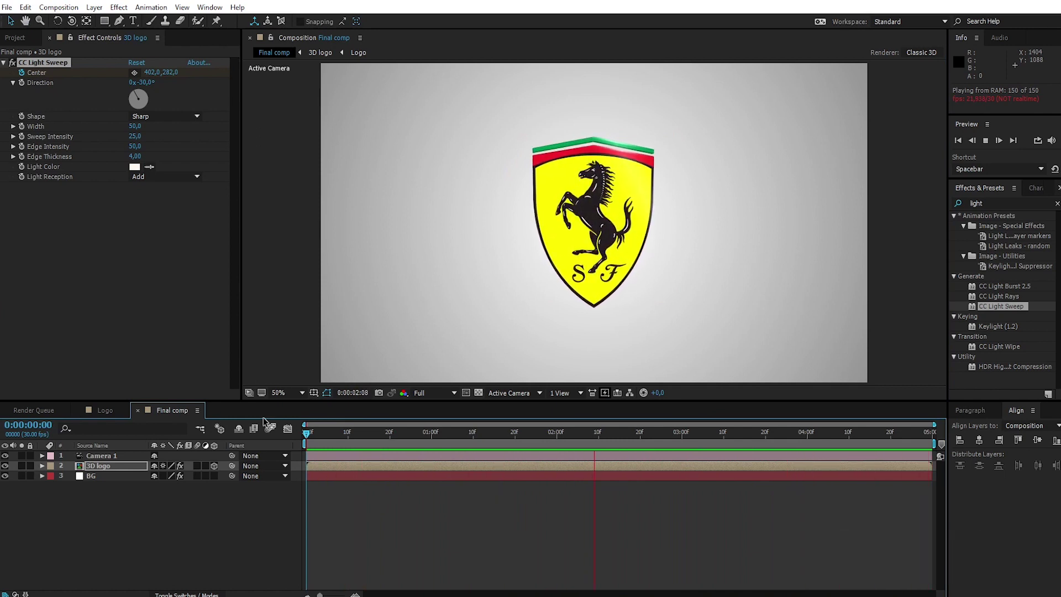
Apply Easy Ease to both Center keyframes of the 3D logo's CC Light Sweep, and preview the animation from the first frame
key("space")
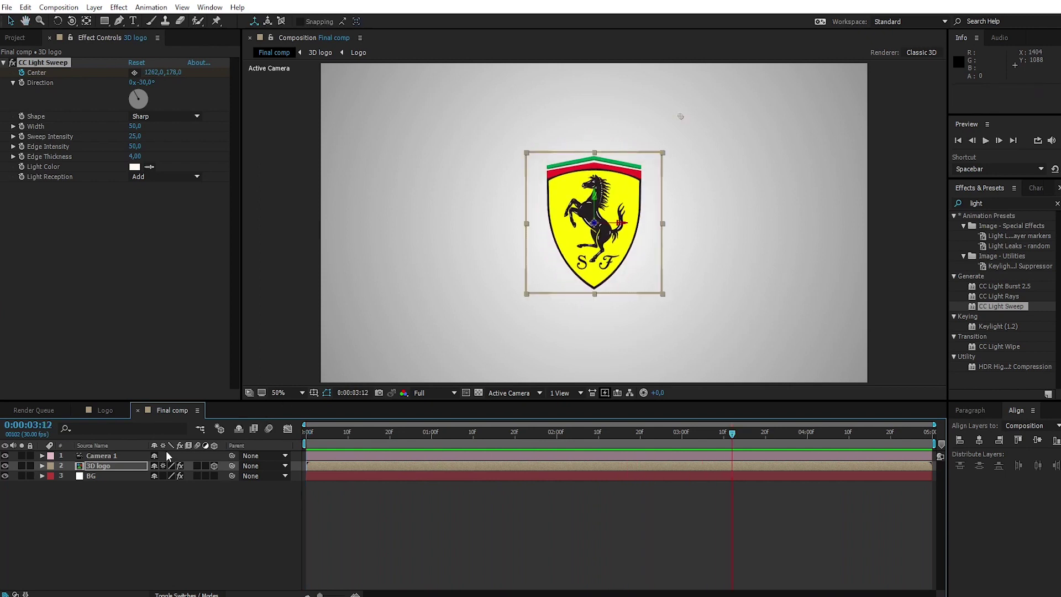
left_click(132, 465)
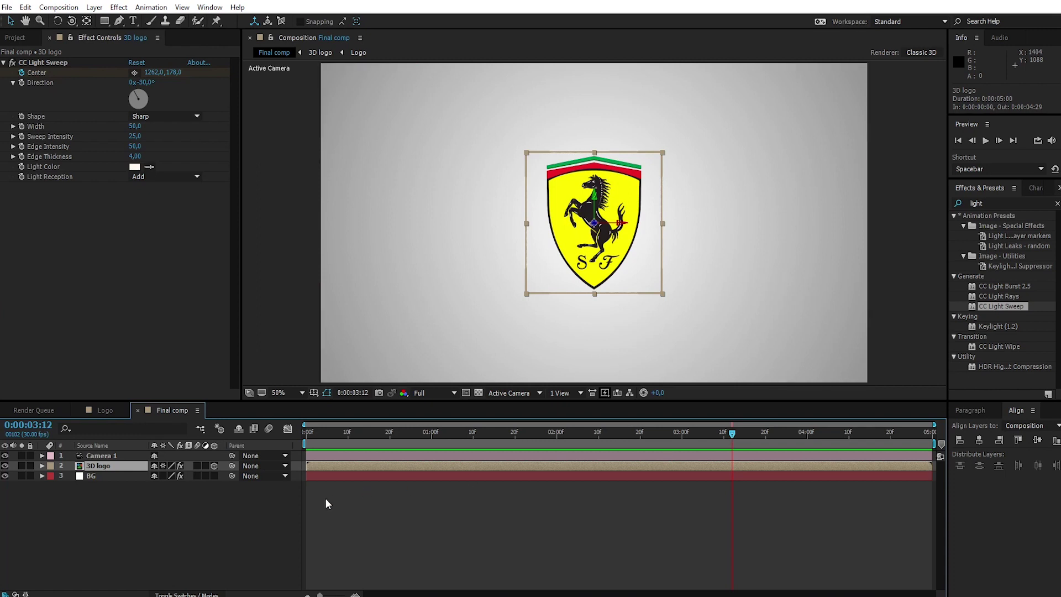
key("u")
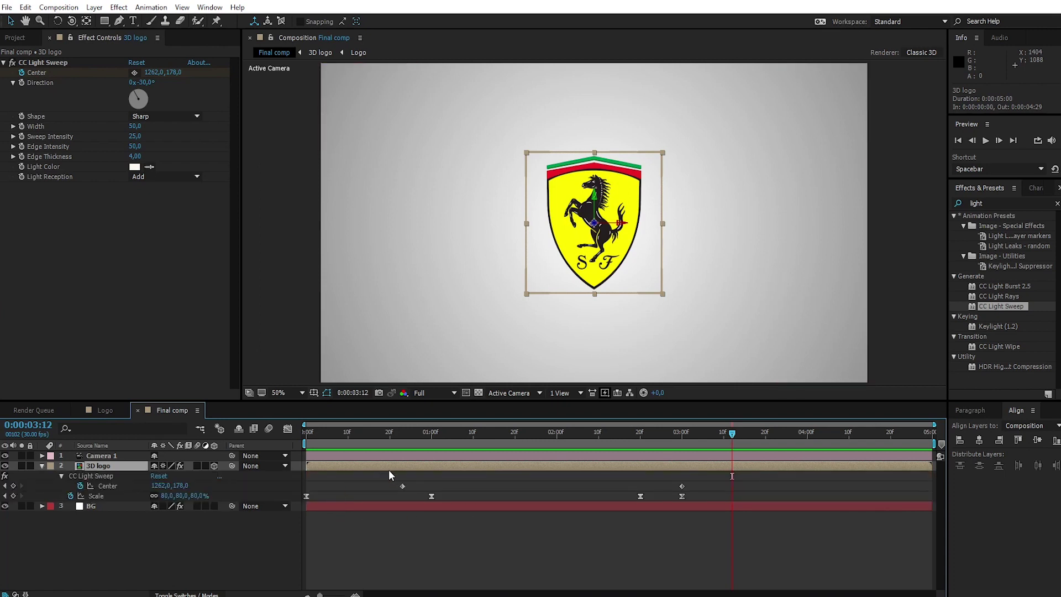
left_click_drag(390, 476, 694, 490)
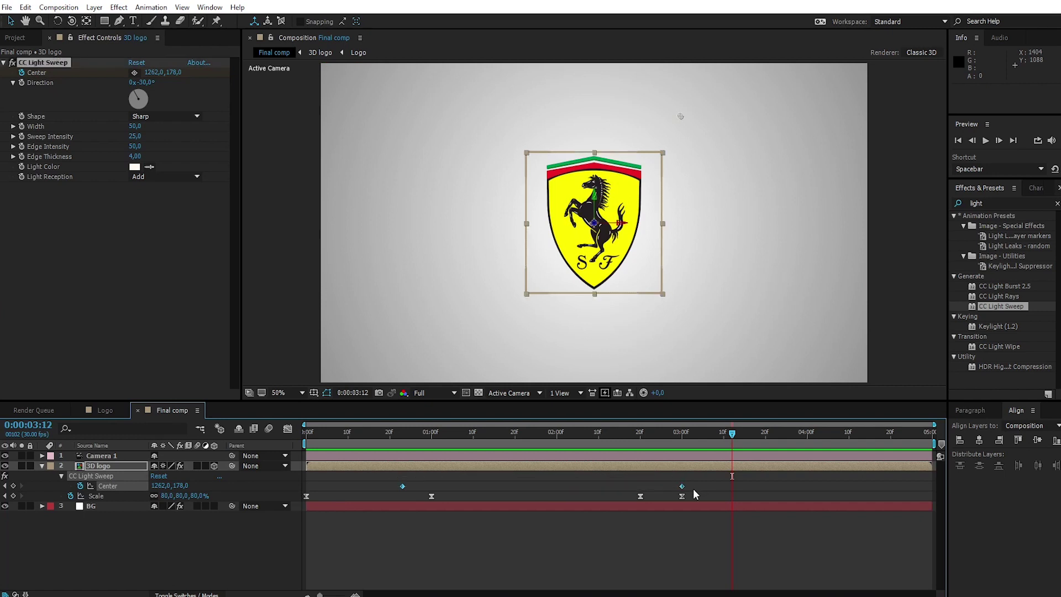
key("F9")
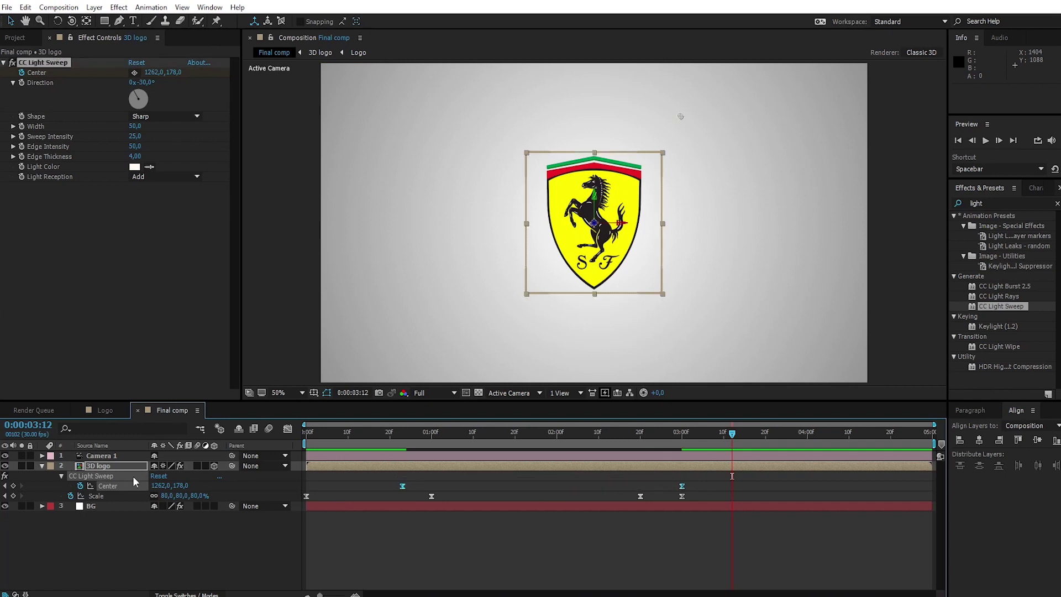
left_click(41, 467)
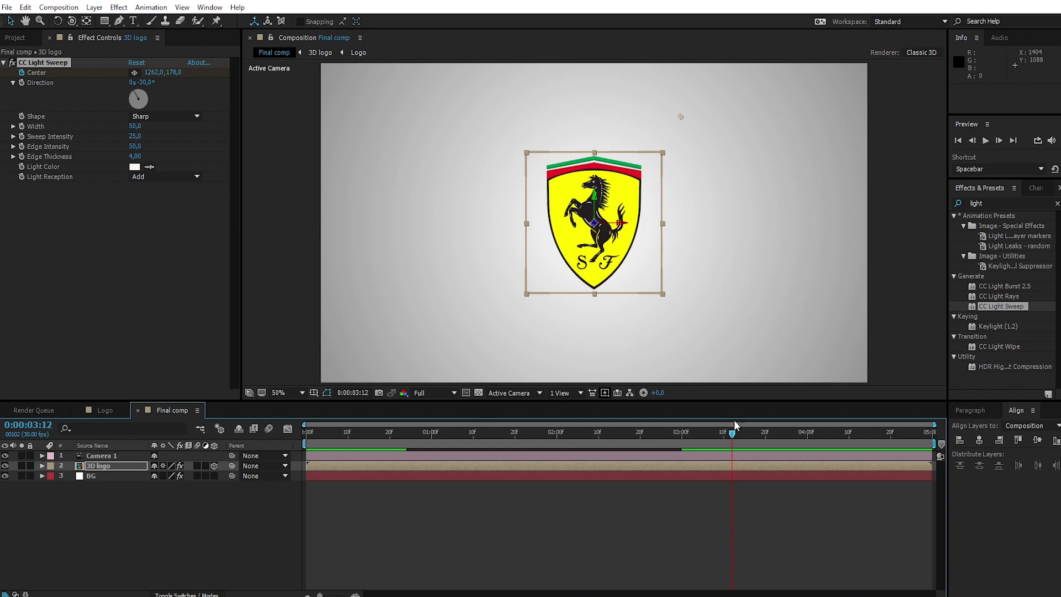
left_click_drag(733, 437, 232, 459)
key("space")
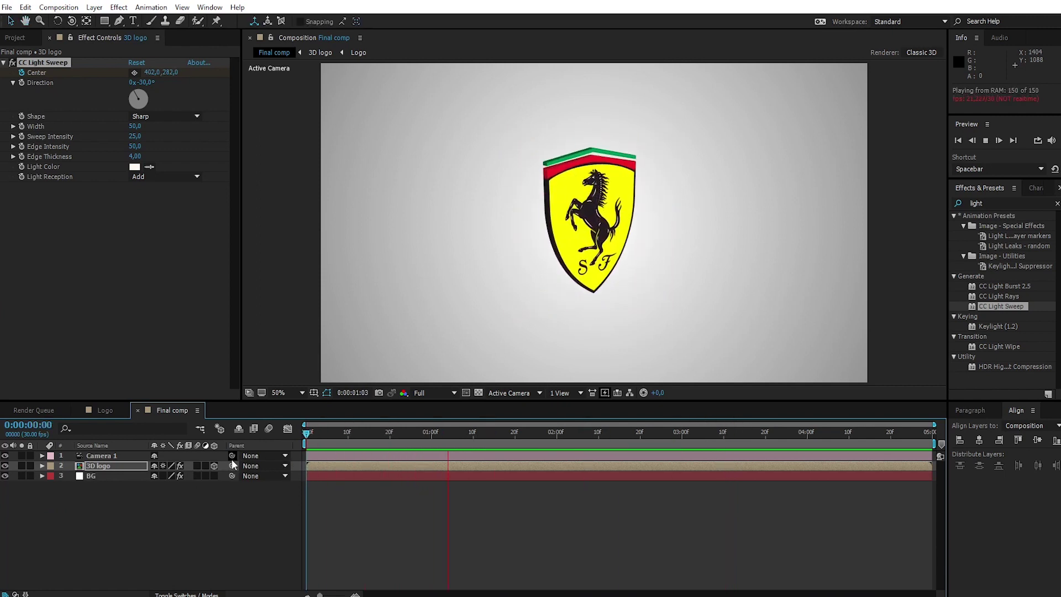